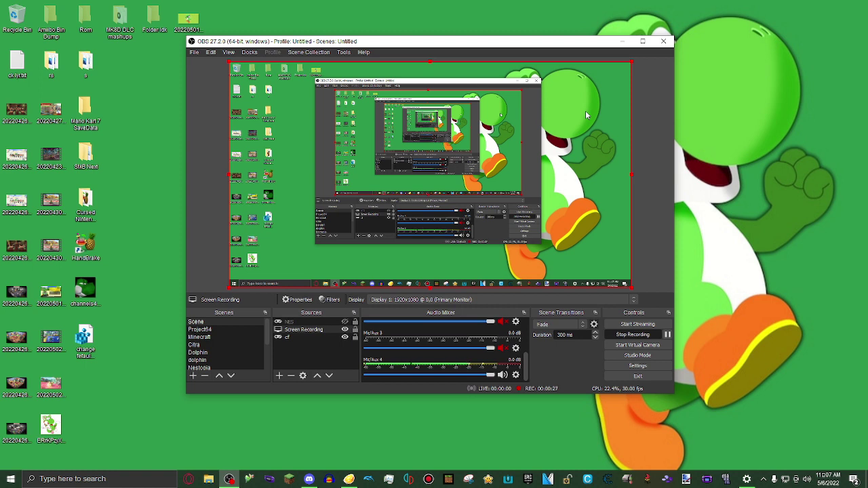
Open Opera GX and load the marcrobledo.com Mario Kart 7 savegame editor page.
click(189, 479)
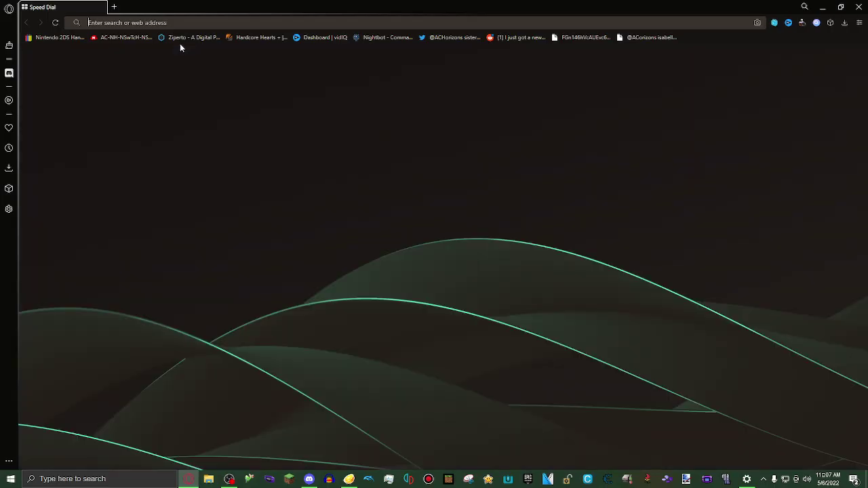
text(https://www.marcrobledo.com/savegame-editors/mario-kart-7/)
key(Return)
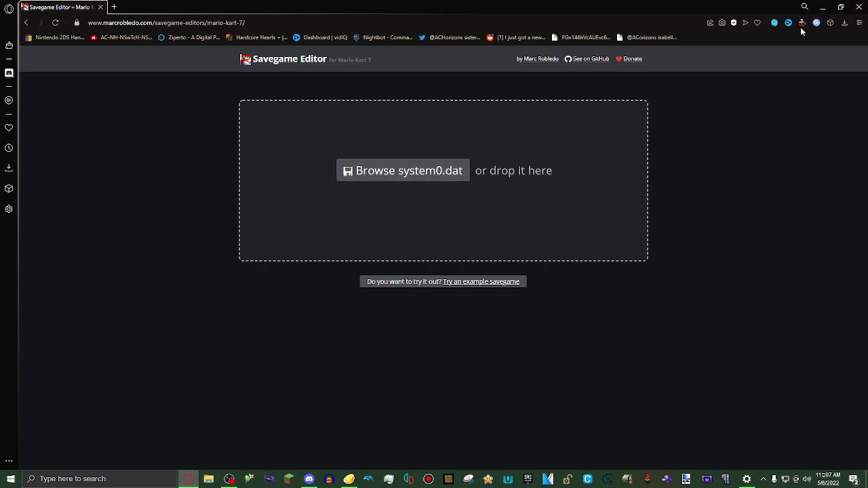
Minimize the browser and launch MARIO KART 7 from Citra's game list.
click(823, 7)
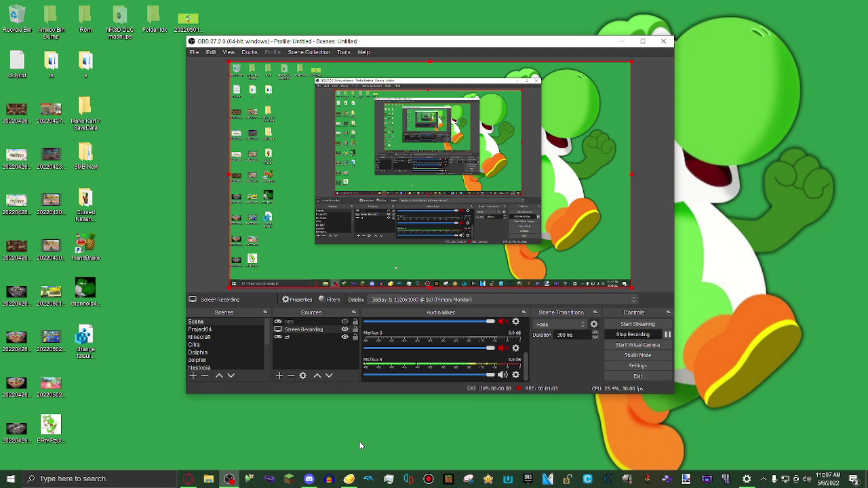
click(348, 478)
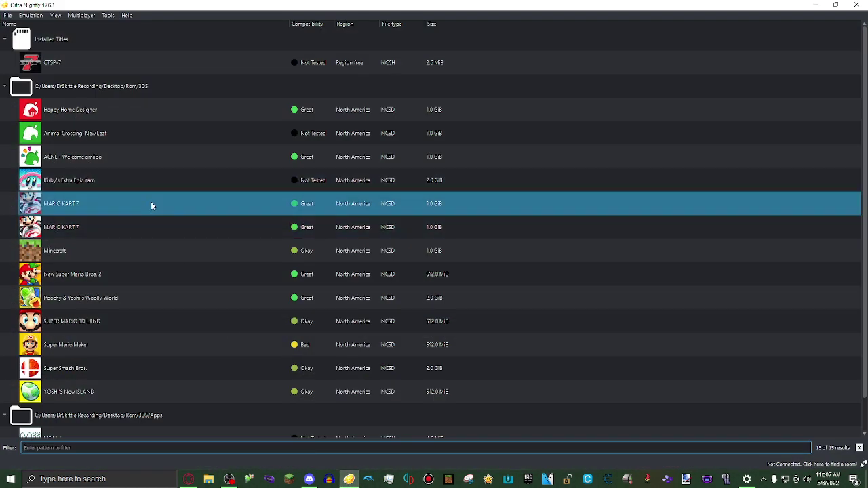
double_click(152, 205)
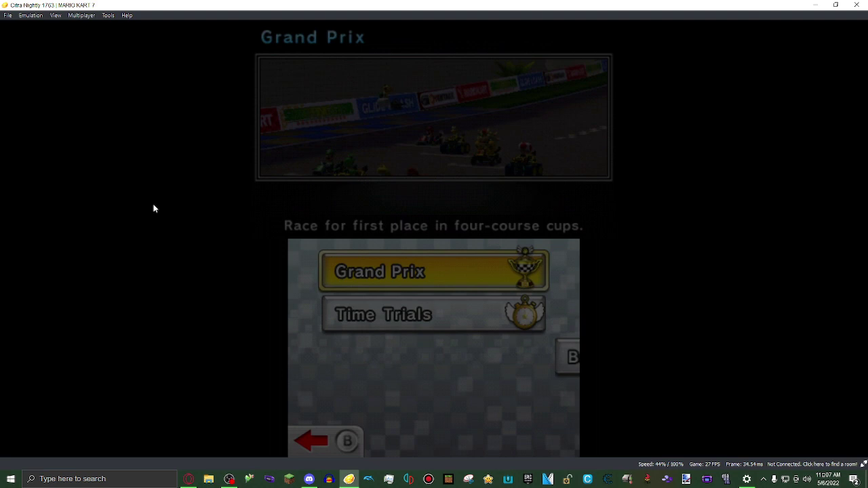
View the 50cc Grand Prix cups with Yoshi, then back out to the engine-class menu.
key(a)
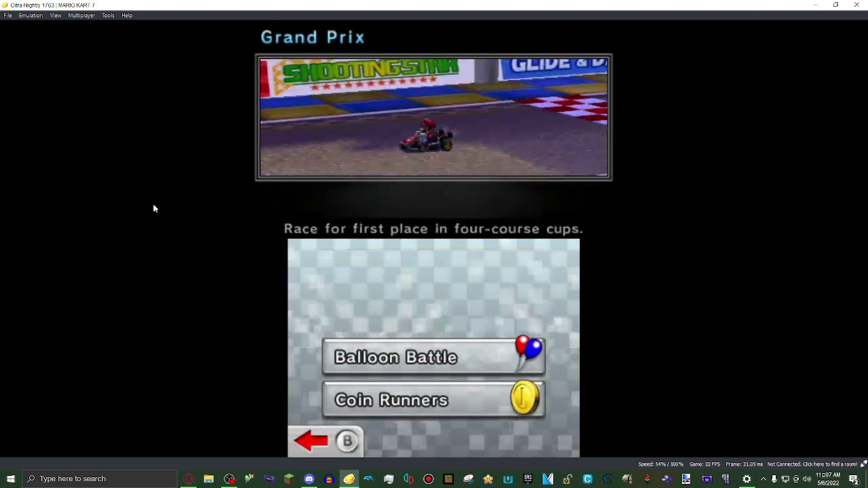
key(a)
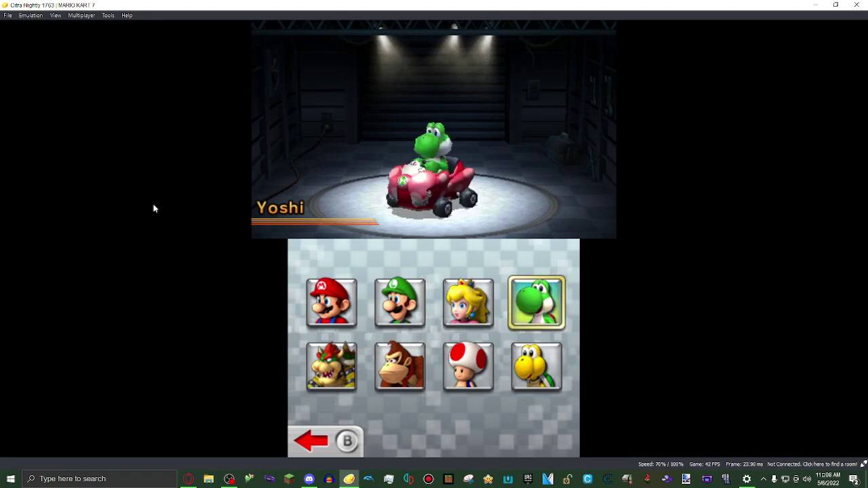
key(a)
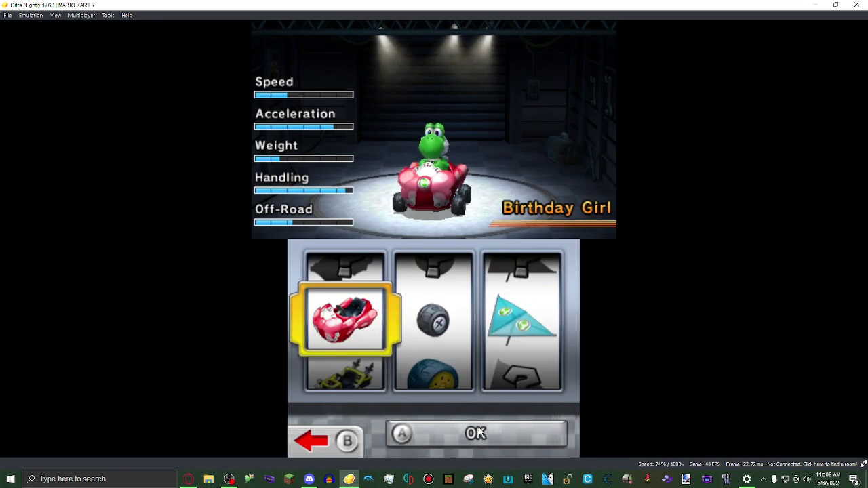
click(472, 431)
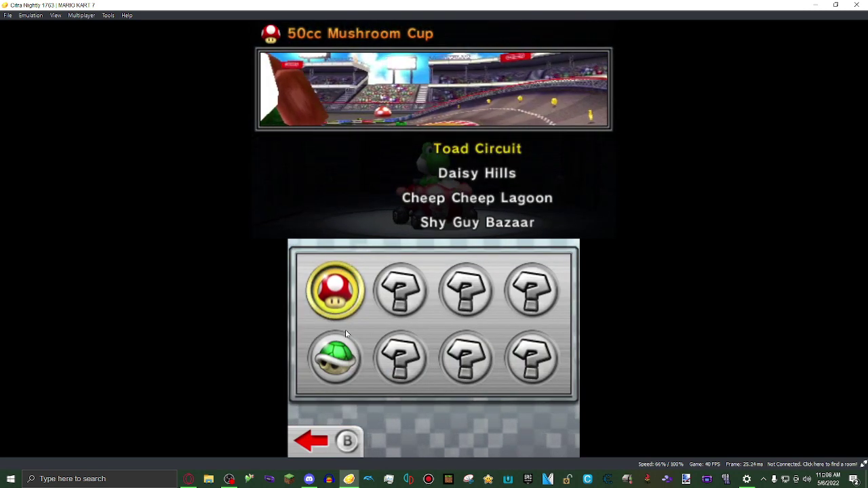
click(313, 442)
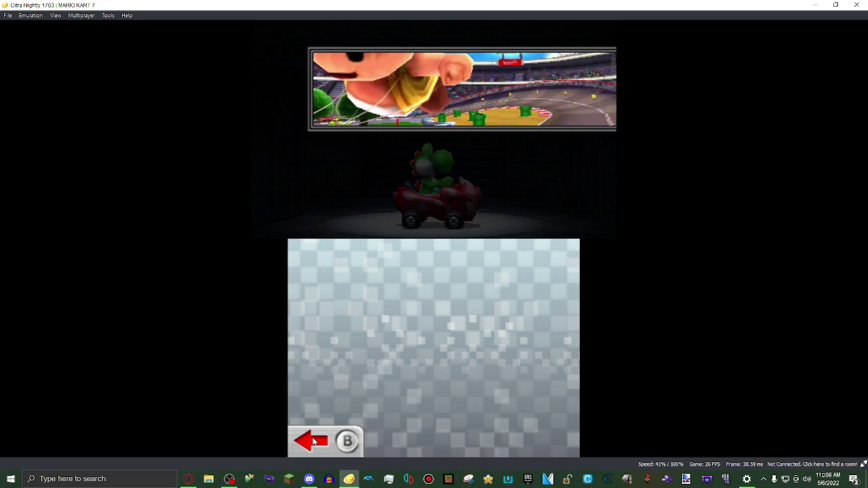
click(317, 442)
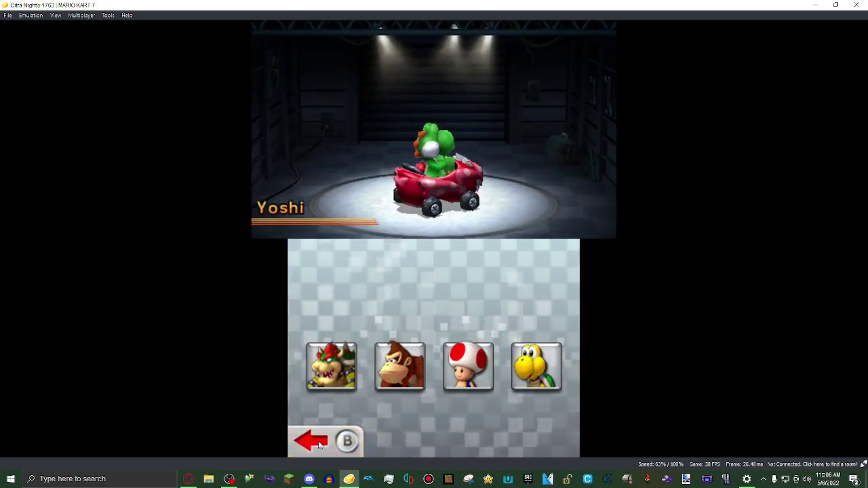
click(319, 442)
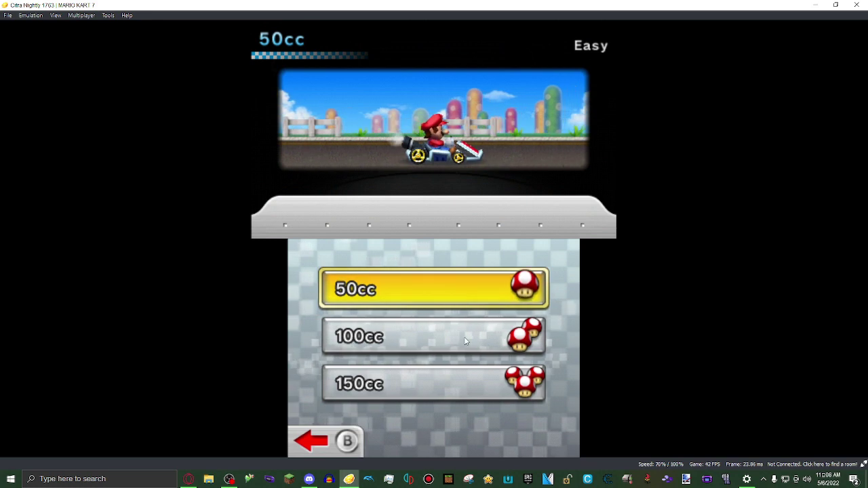
View the 100cc cups with Yoshi, then return to the engine-class menu.
click(466, 341)
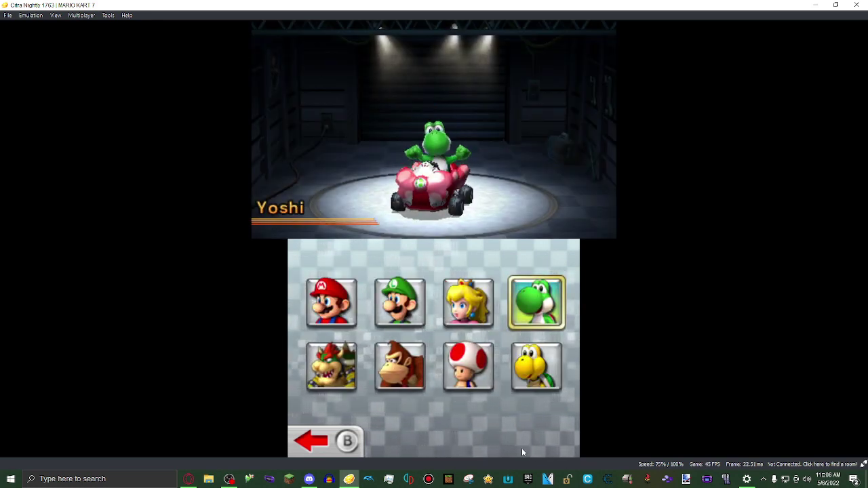
key(a)
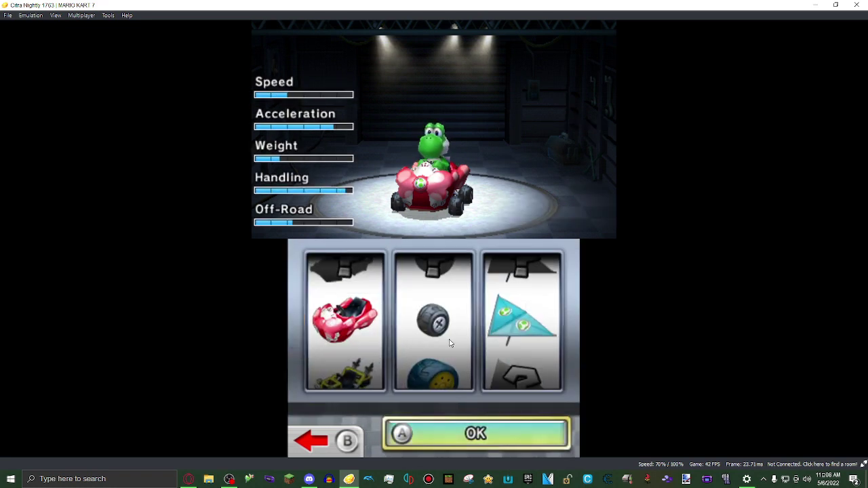
key(a)
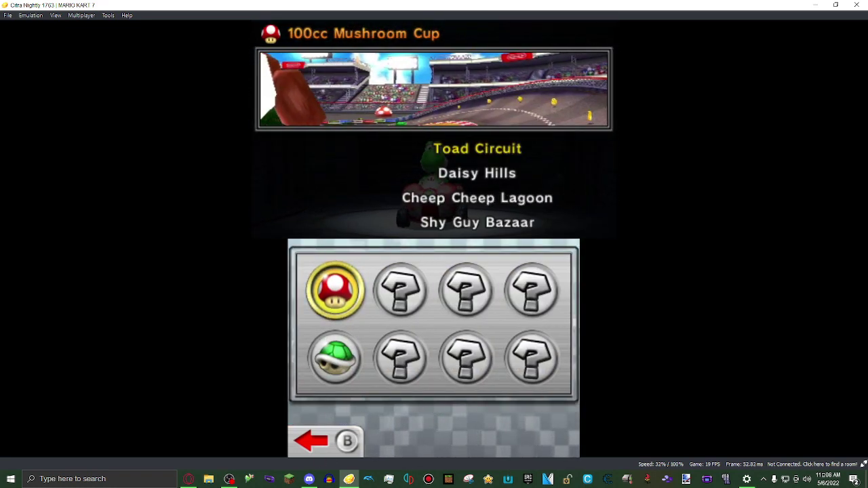
click(328, 441)
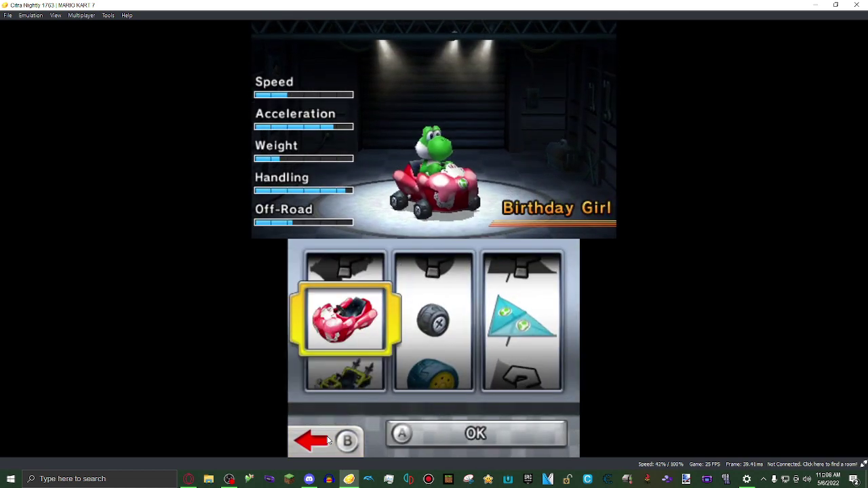
click(329, 440)
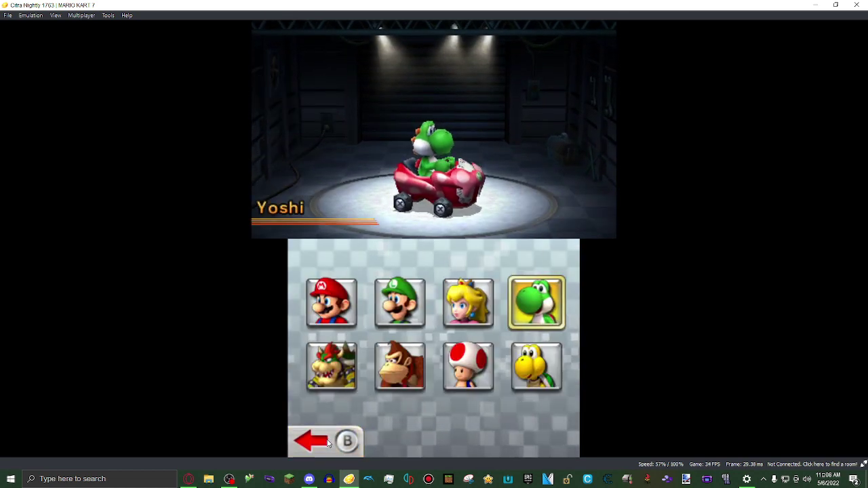
click(328, 441)
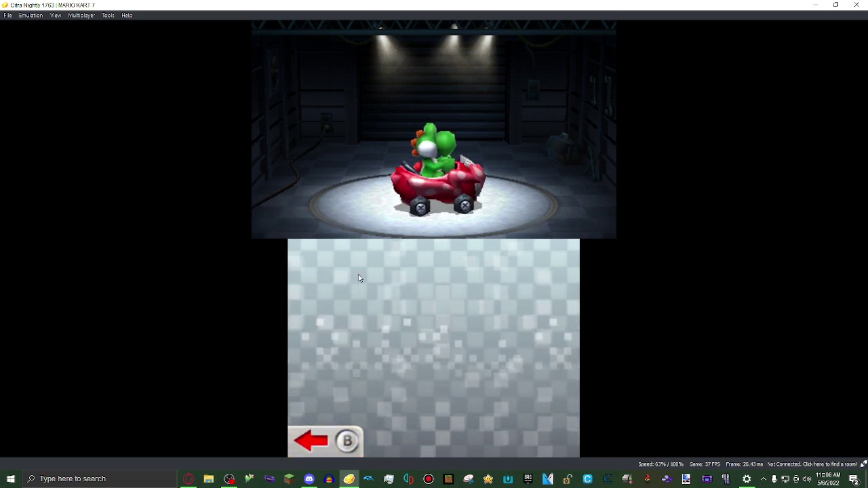
View the 150cc cups with Yoshi, then stop emulation via the Emulation menu.
click(480, 384)
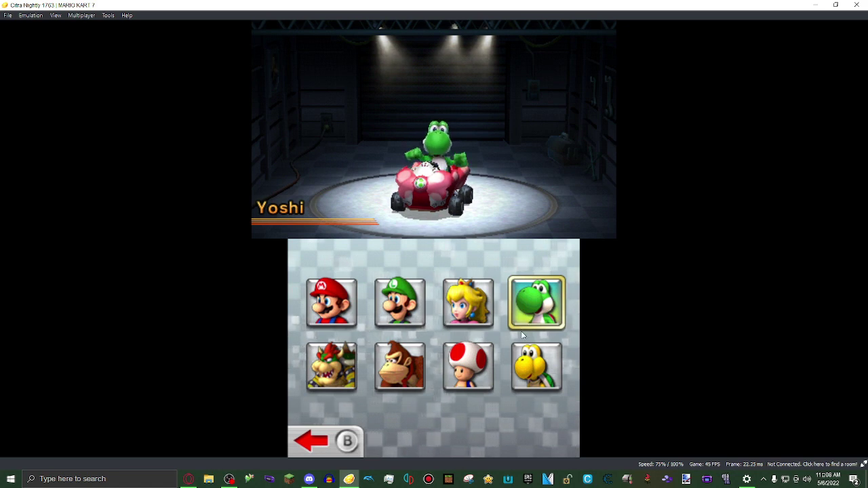
click(522, 335)
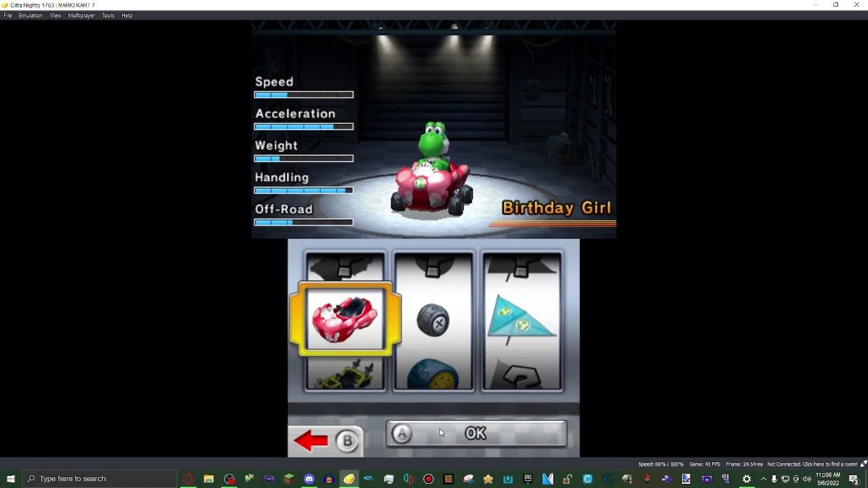
click(441, 432)
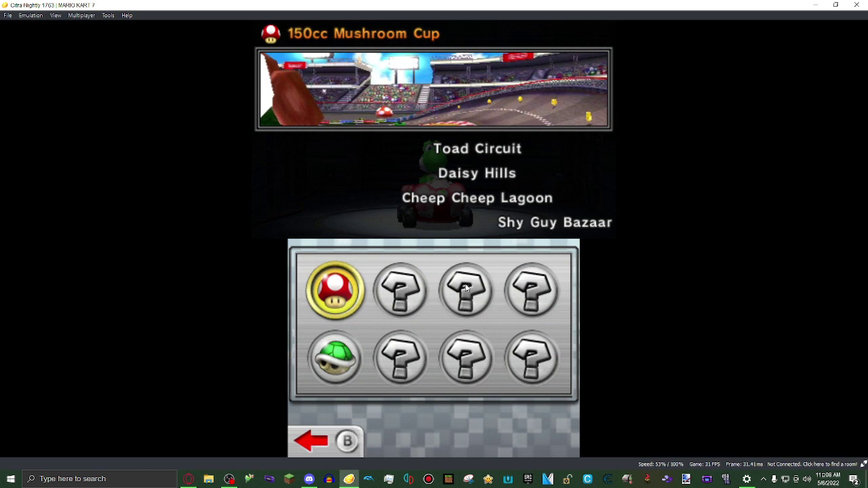
click(31, 15)
click(32, 47)
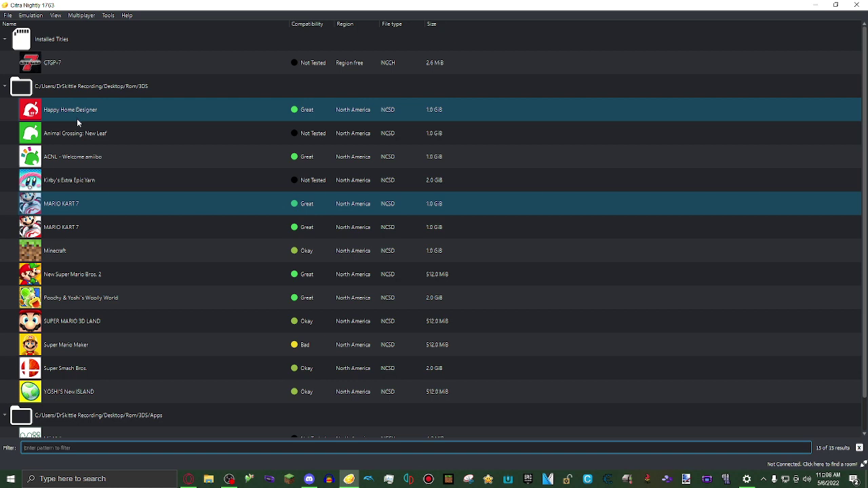
Open Mario Kart 7's save data folder 00000001 from Citra and inspect its four save items.
right_click(57, 210)
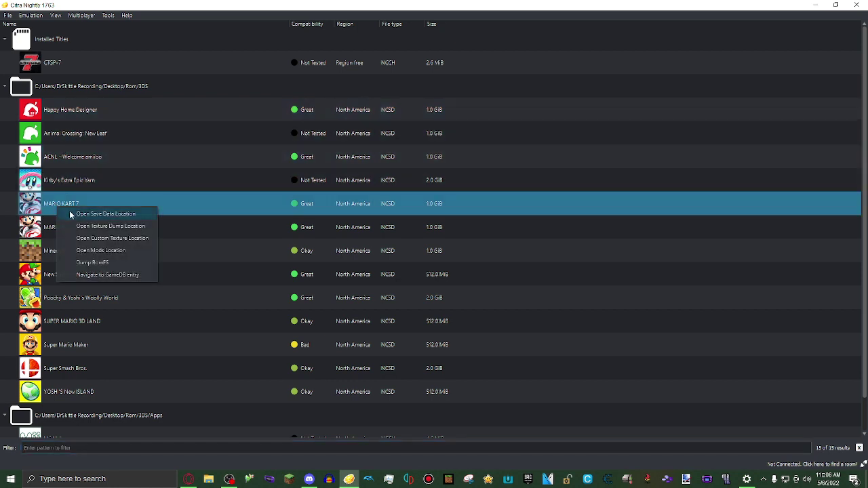
click(120, 217)
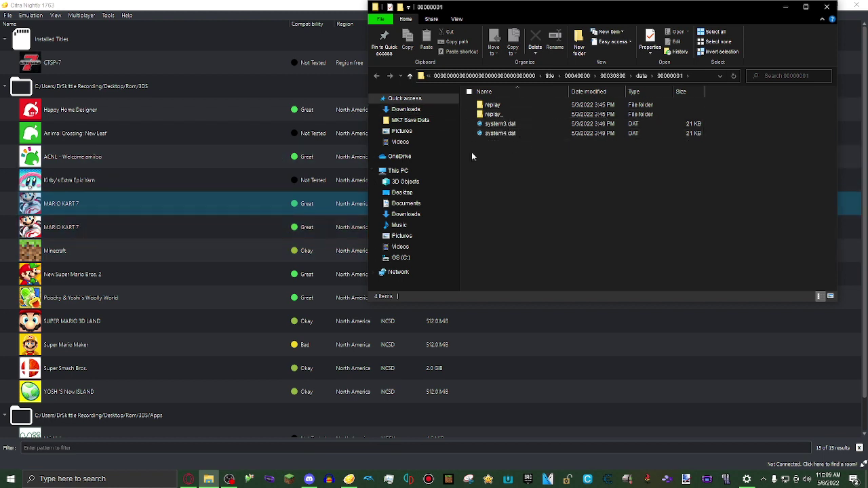
click(501, 133)
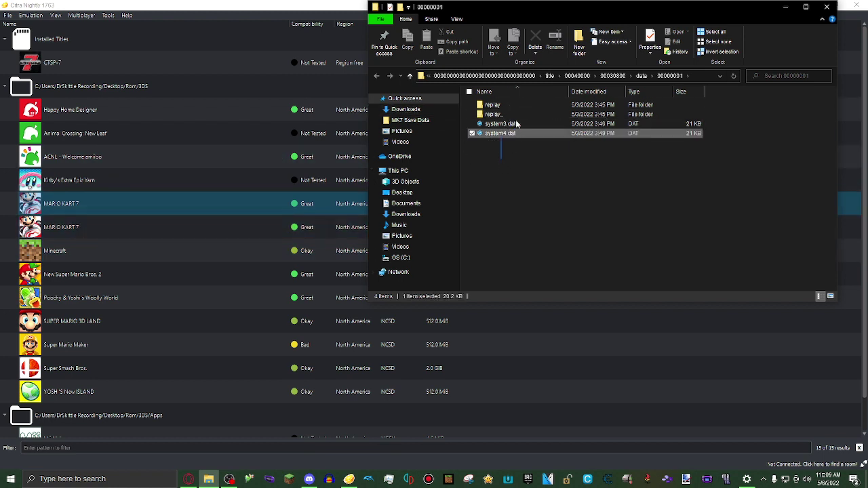
drag(516, 124, 509, 103)
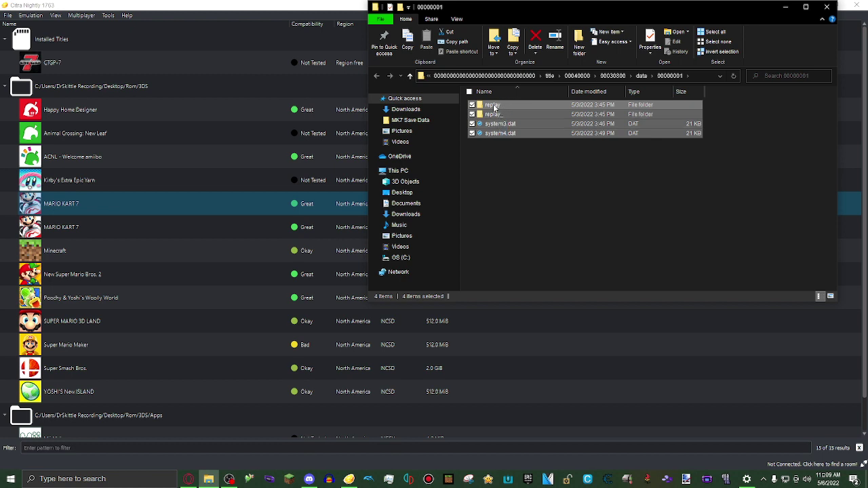
click(483, 146)
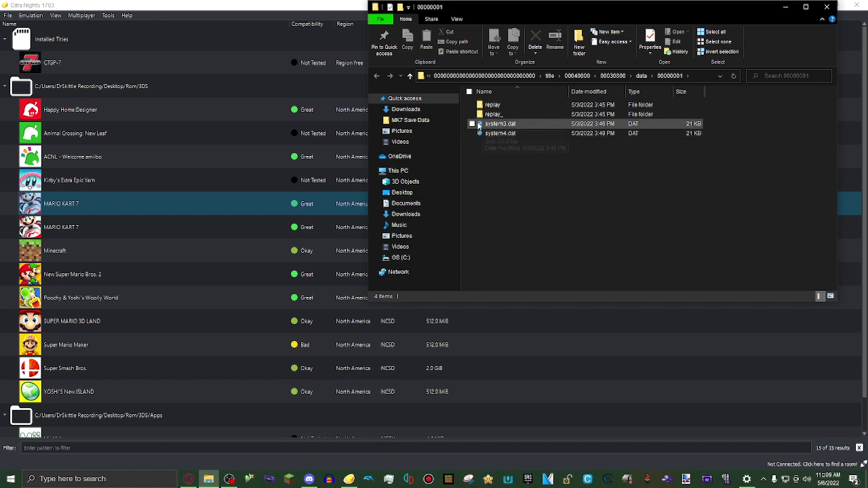
Move replay, replay_, system3.dat and system4.dat into the desktop Mario Kart 7 SaveData folder.
click(375, 194)
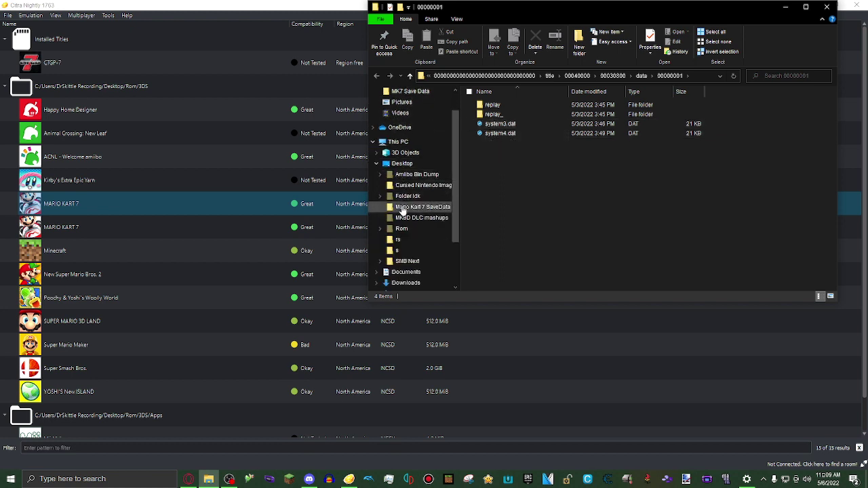
drag(534, 158, 500, 116)
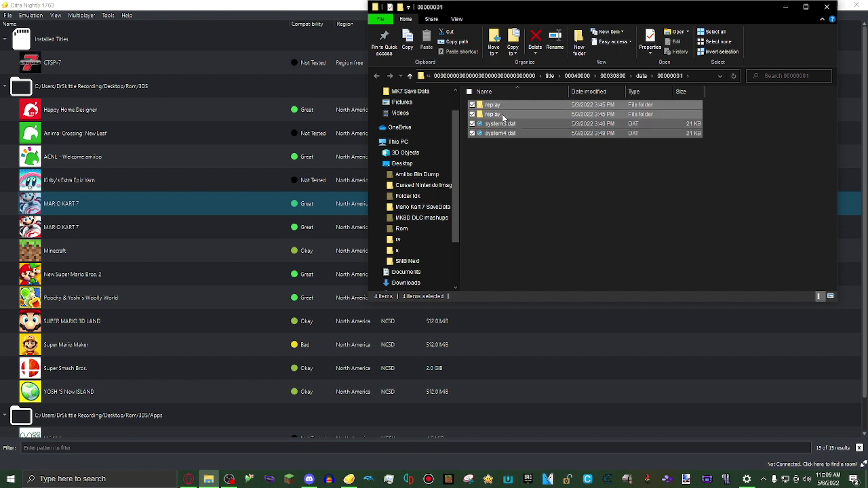
drag(505, 119, 416, 209)
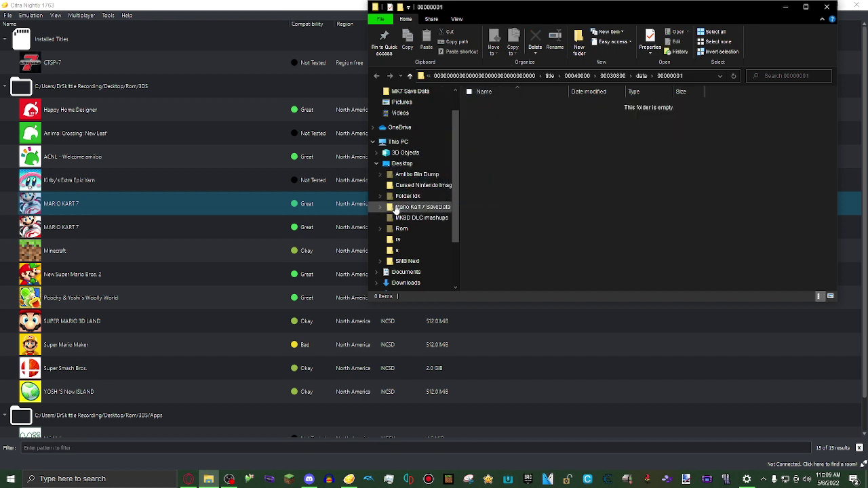
click(398, 208)
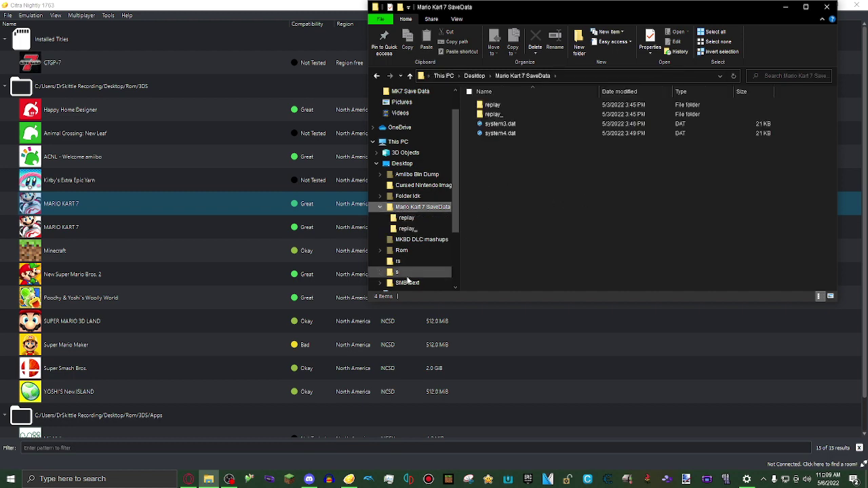
Drag system3.dat from Mario Kart 7 SaveData onto the savegame editor's drop zone.
click(188, 479)
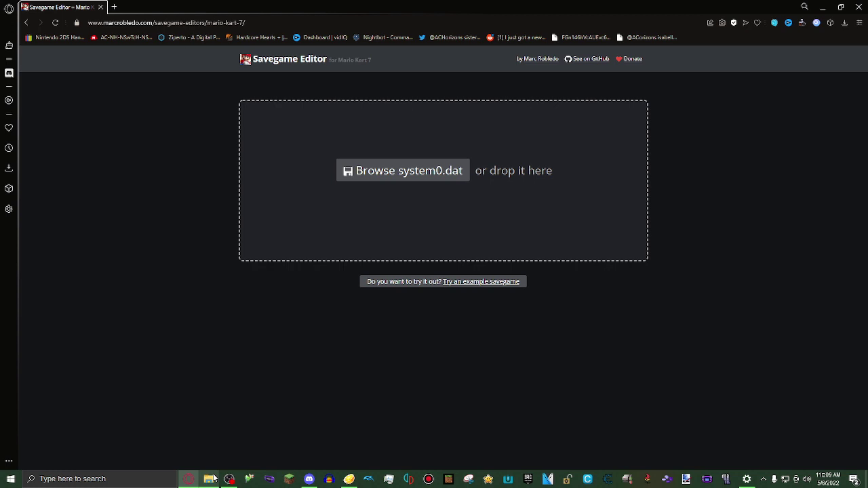
click(209, 479)
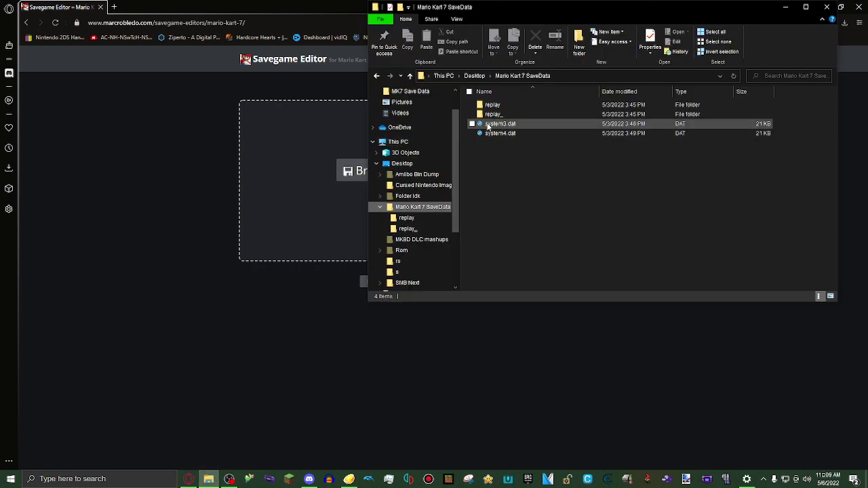
drag(490, 125, 302, 159)
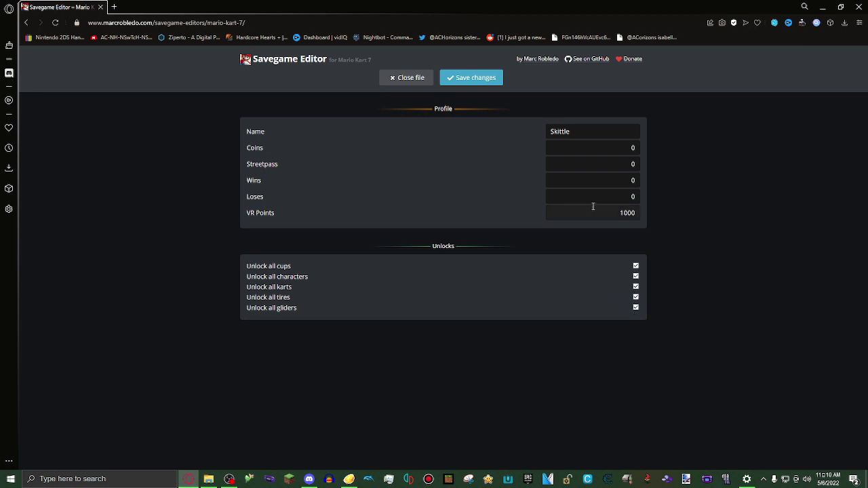
Set the VR Points value in system3.dat to 99999.
click(617, 216)
drag(617, 215, 665, 220)
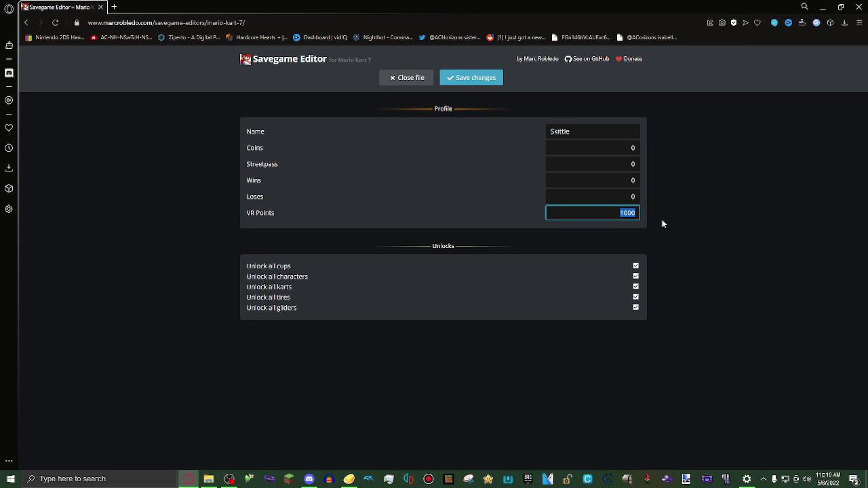
text(99999999)
key(BackSpace)
key(BackSpace)
key(BackSpace)
key(BackSpace)
text(9)
Set Coins 1000, Wins 5 and Loses 23, then save system3.dat past the warning.
double_click(614, 152)
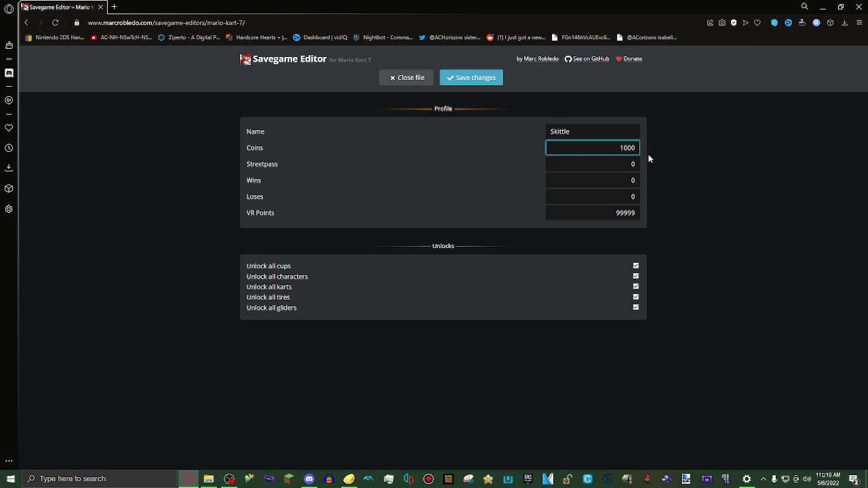
double_click(618, 179)
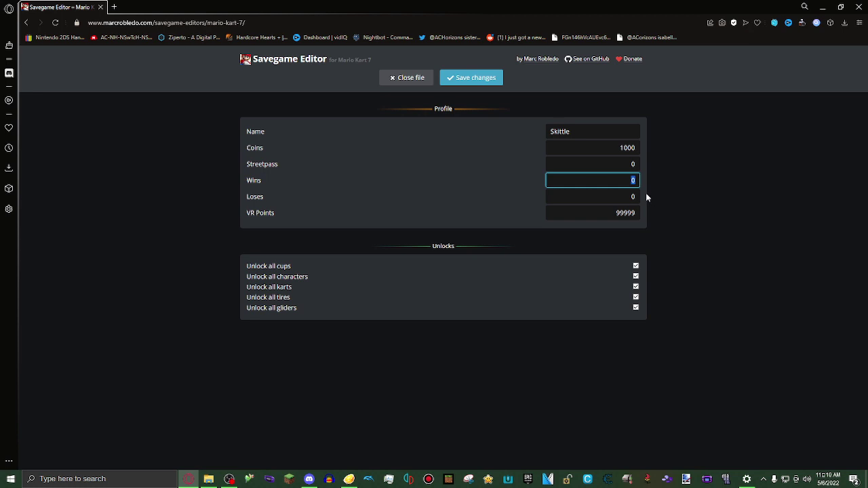
text(5)
double_click(620, 197)
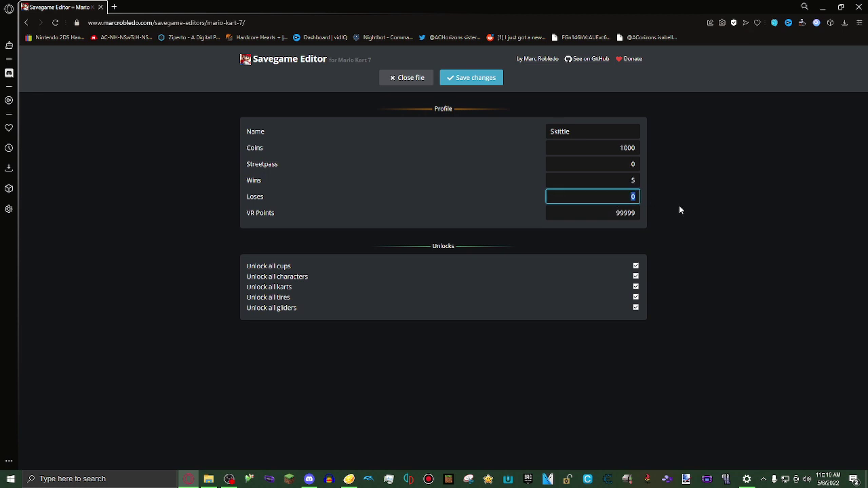
text(23)
click(466, 81)
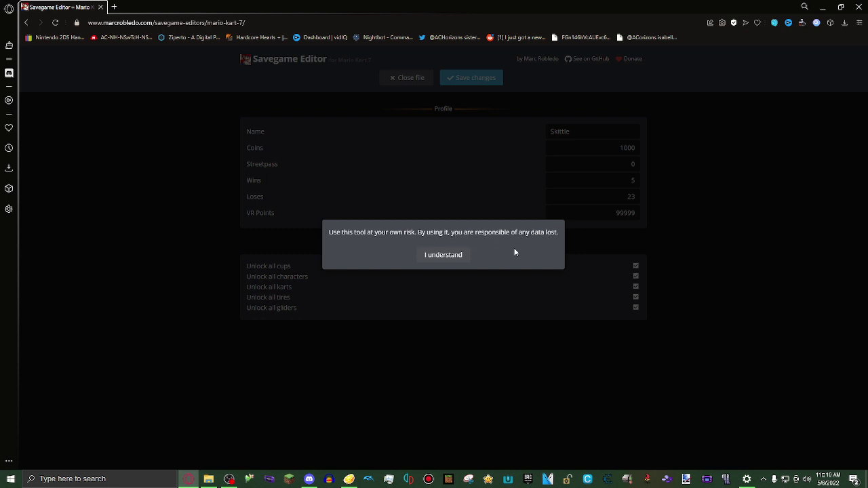
click(449, 258)
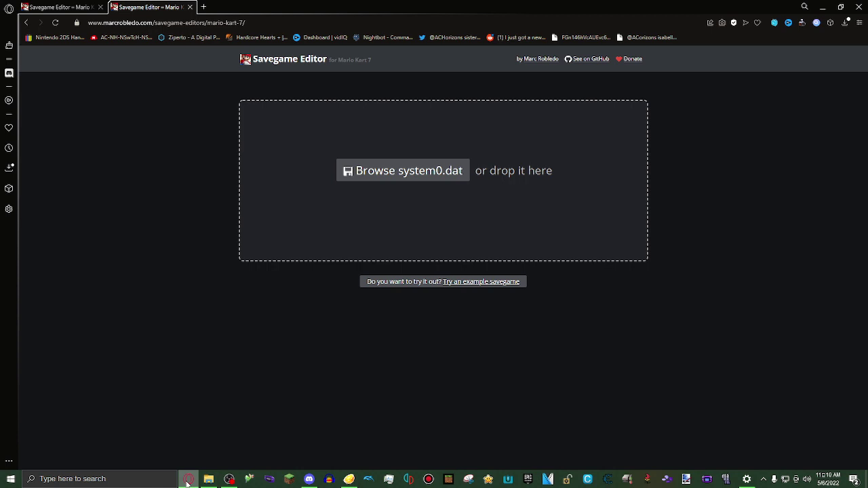
Load system4.dat into the editor and set its Coins to 1000.
click(209, 479)
click(494, 133)
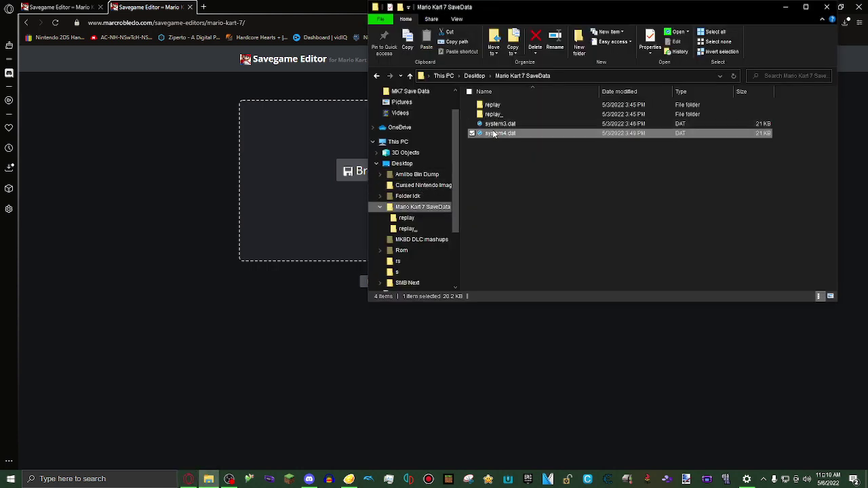
drag(494, 134, 268, 164)
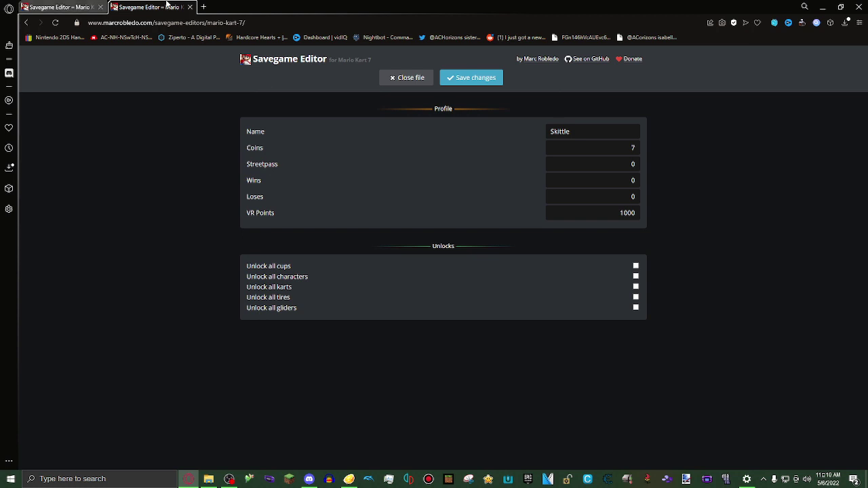
click(66, 6)
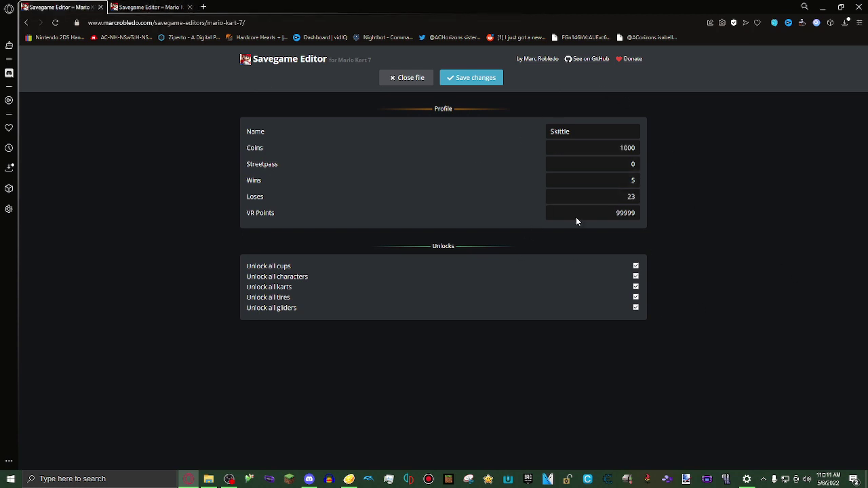
click(159, 6)
double_click(623, 148)
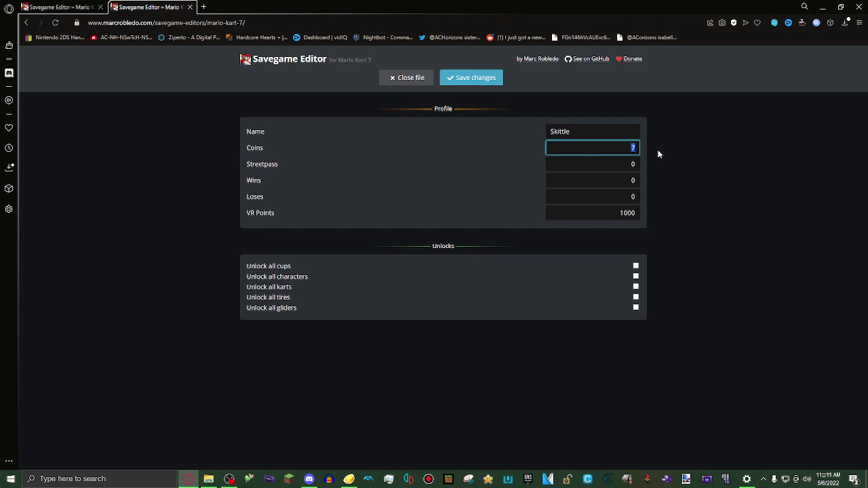
text(1000)
Matching the system3.dat tab, set system4.dat Wins to 5 and Loses to 23.
click(23, 7)
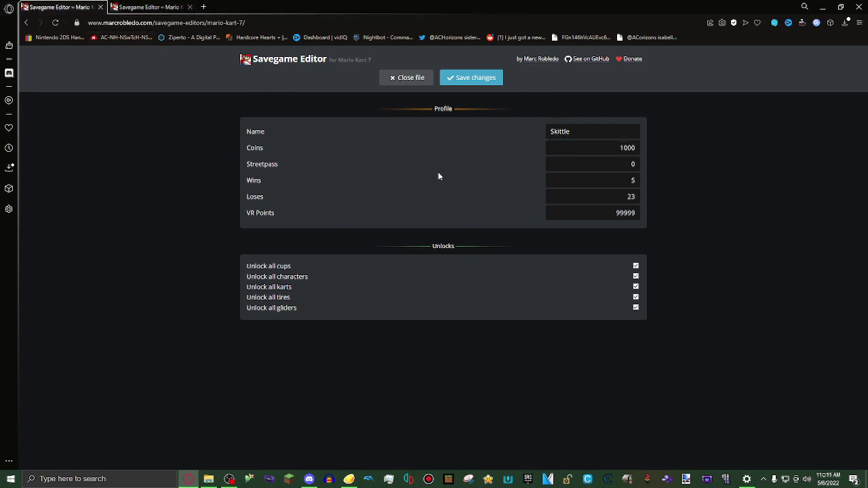
click(146, 7)
click(54, 7)
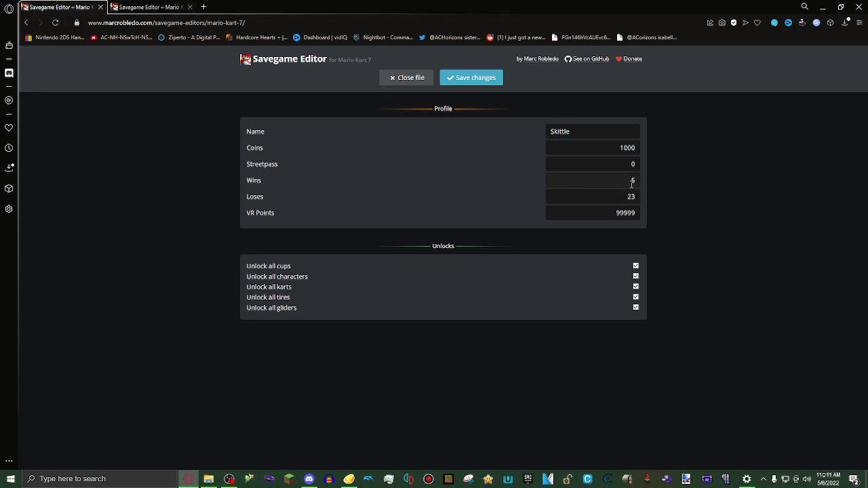
click(182, 9)
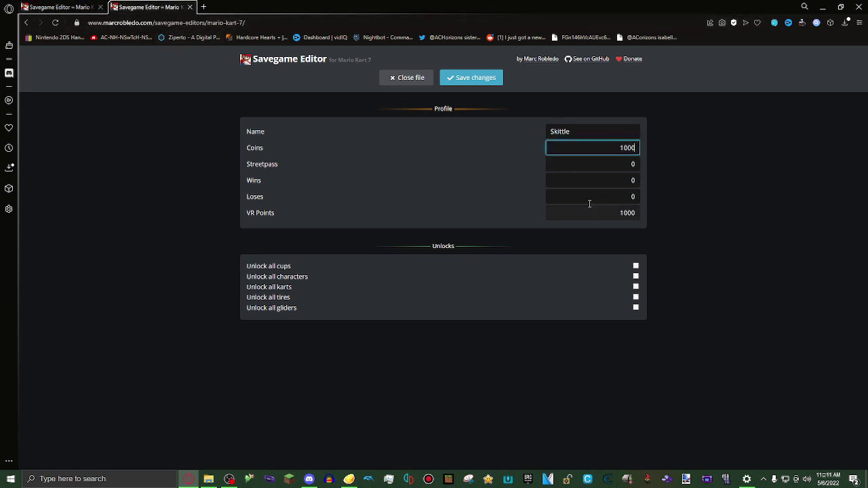
drag(586, 181, 642, 181)
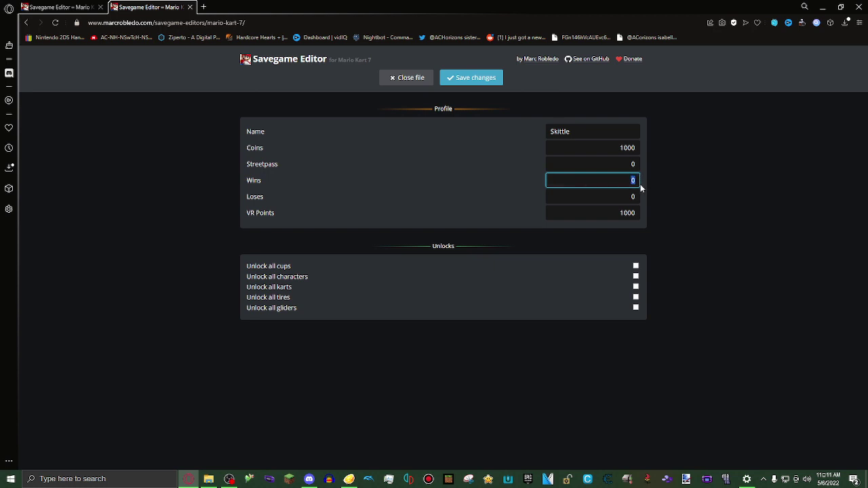
text(5)
click(62, 6)
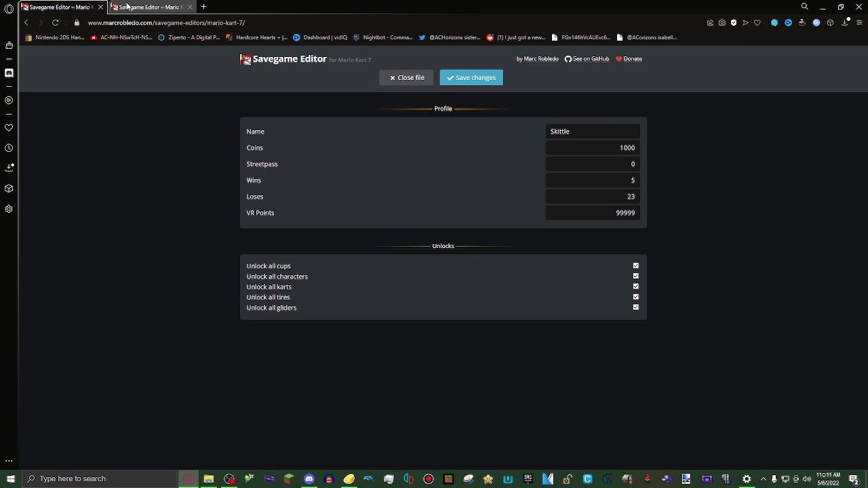
click(149, 6)
drag(550, 197, 679, 205)
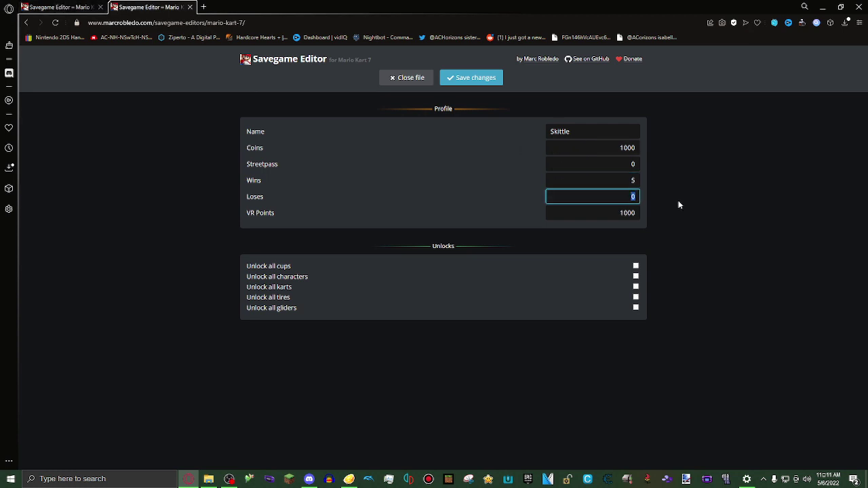
text(23)
Set VR Points to 99999, unlock all cups, and save system4.dat.
drag(614, 214, 661, 207)
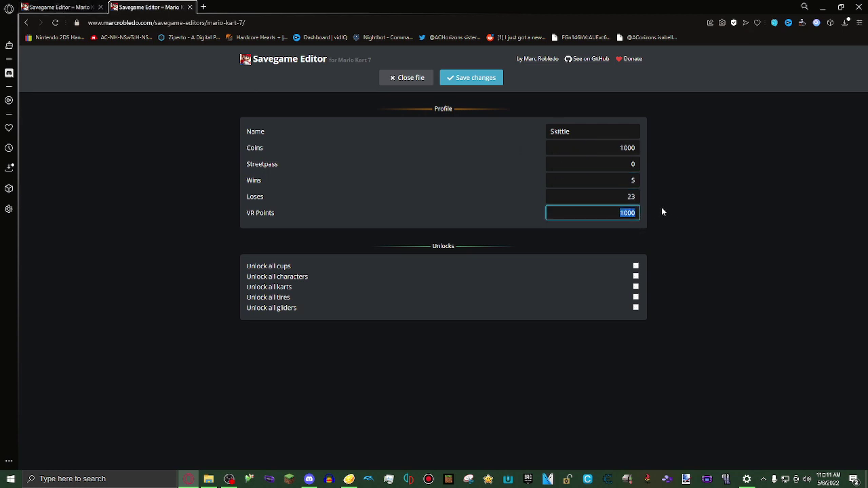
text(99999)
click(636, 267)
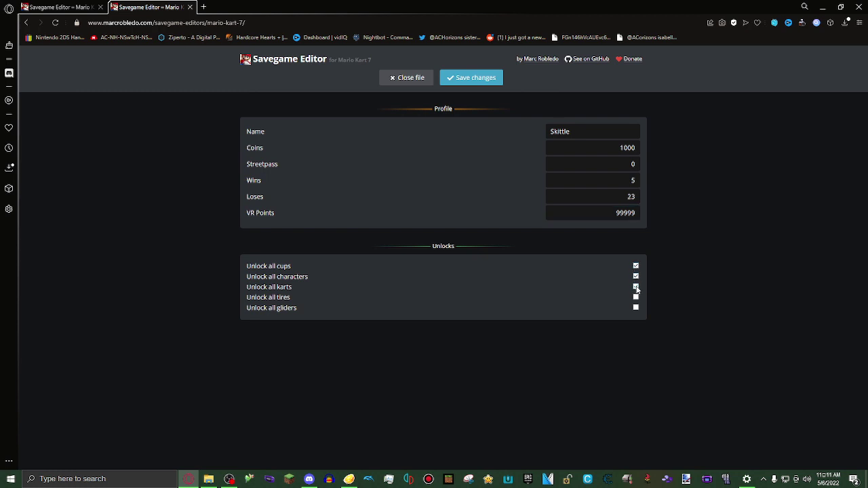
click(478, 79)
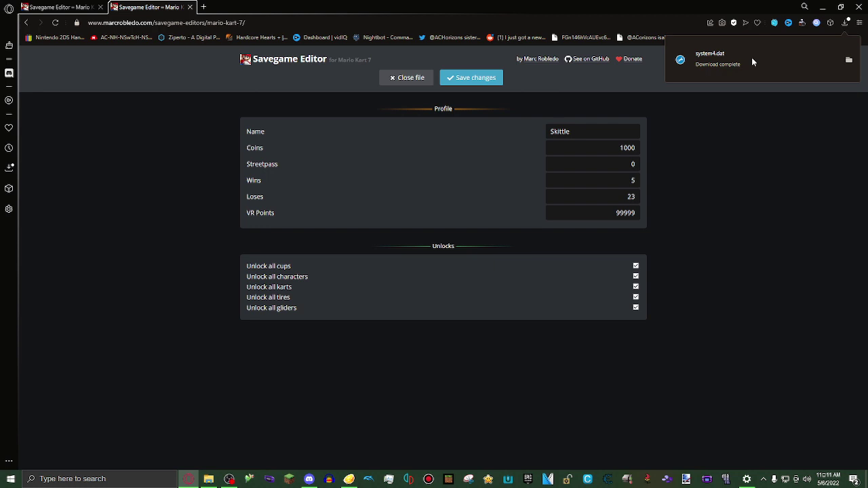
Move the edited system3.dat and system4.dat from Downloads into Mario Kart 7 SaveData, replacing the originals.
click(209, 479)
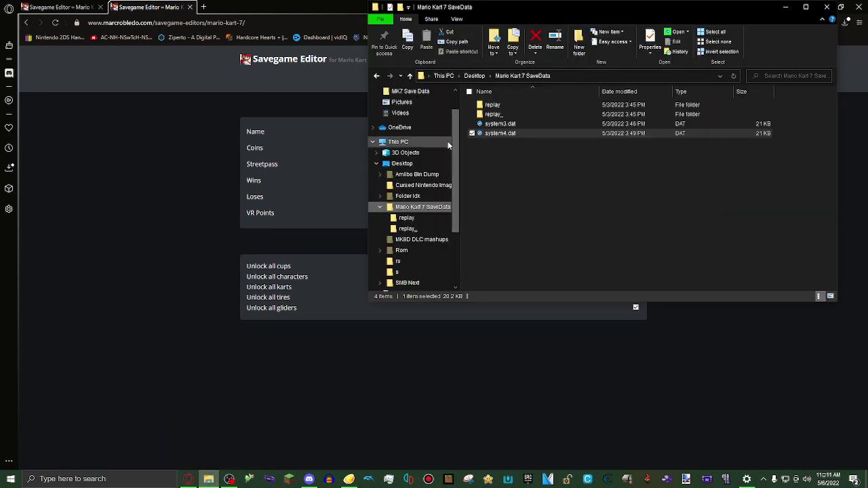
click(482, 178)
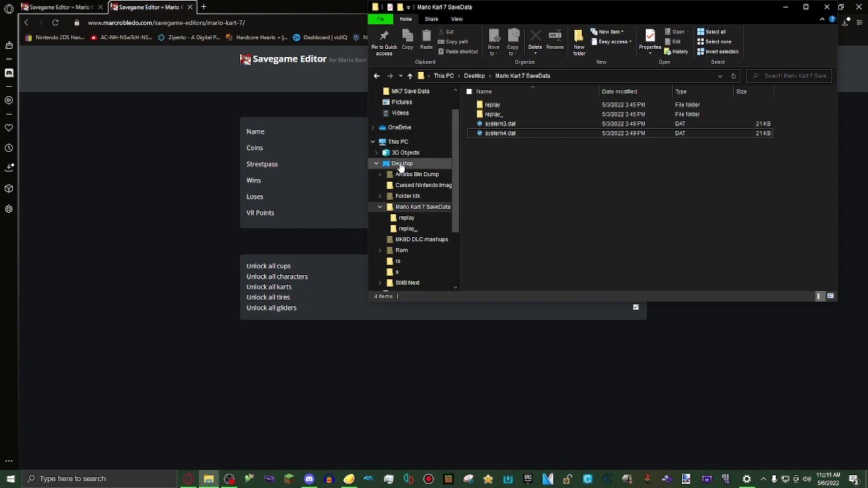
scroll(407, 217, down, 2)
click(403, 232)
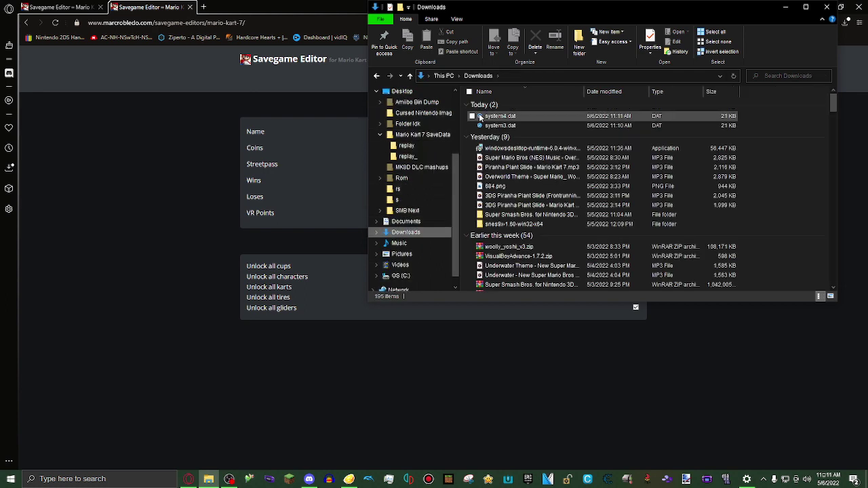
click(473, 117)
ctrl+click(507, 127)
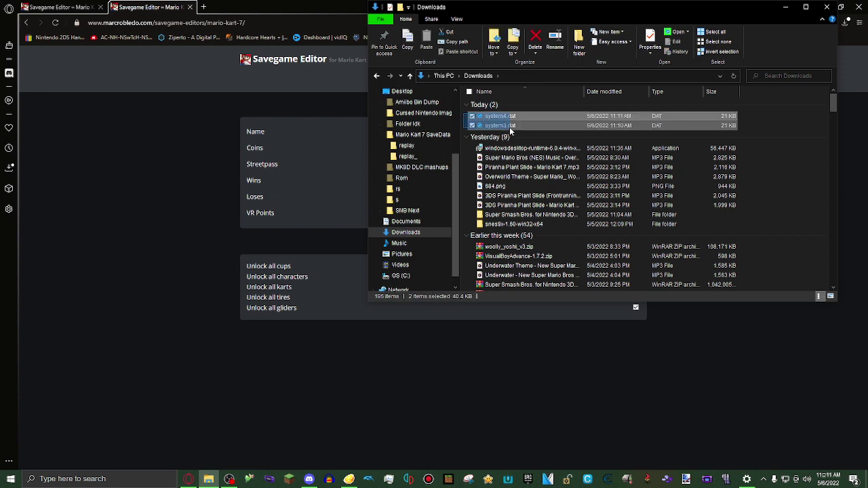
drag(508, 117, 429, 135)
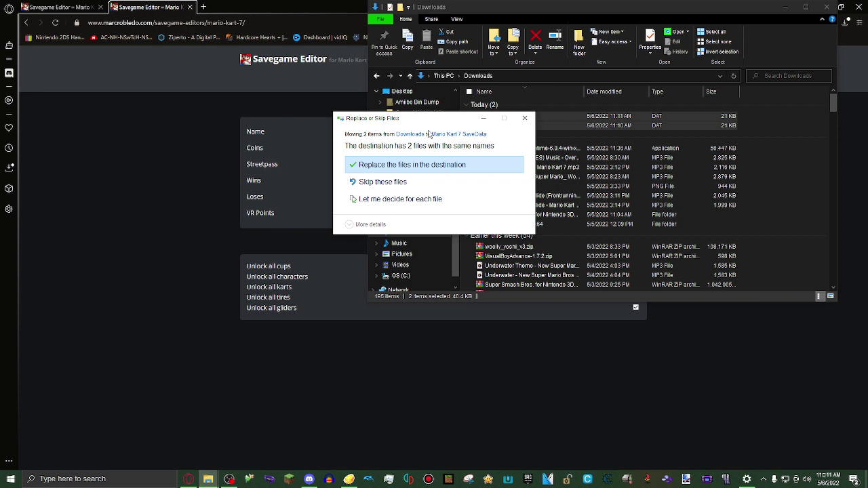
click(417, 166)
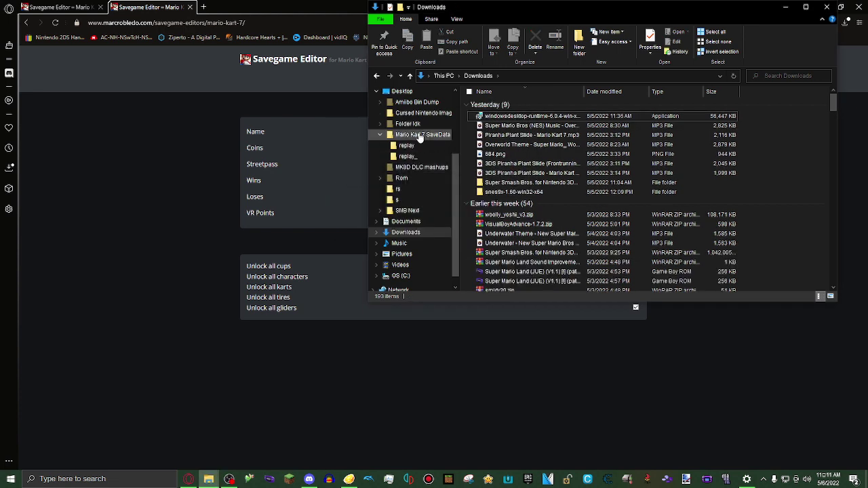
Select and copy all four save items in Mario Kart 7 SaveData.
click(420, 135)
drag(520, 170, 502, 100)
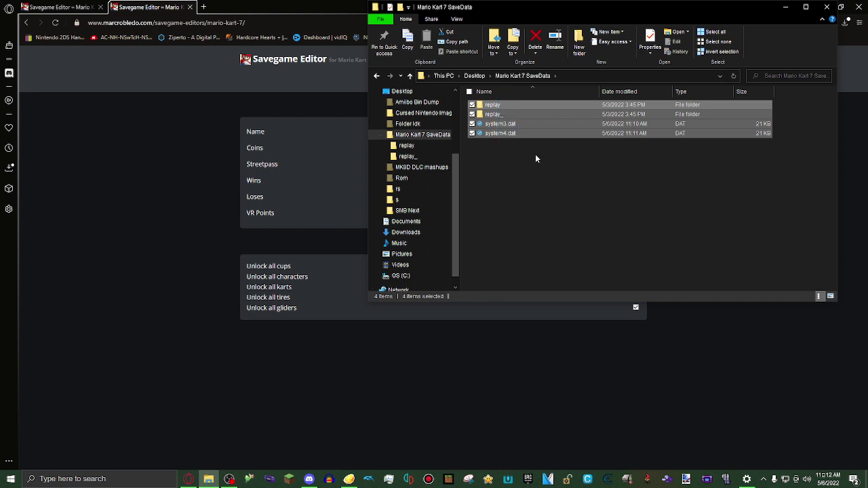
key(ctrl+c)
Open MARIO KART 7's save data location and drag the four save items into 00000001.
click(348, 480)
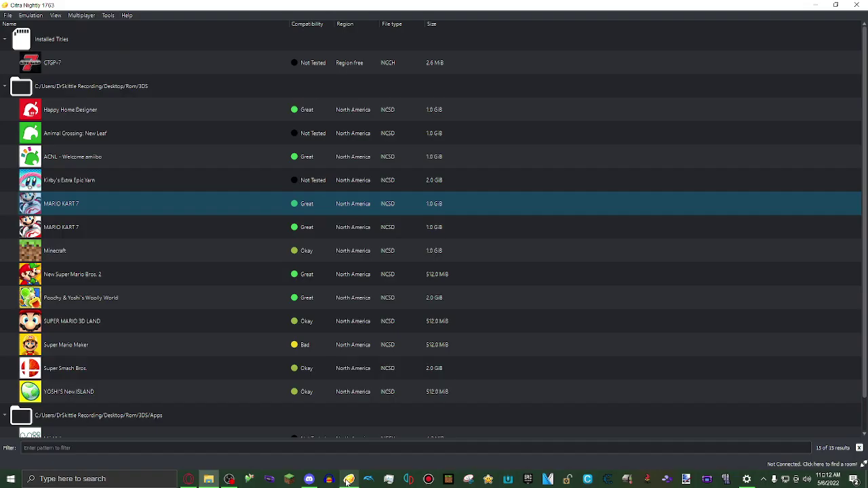
right_click(84, 207)
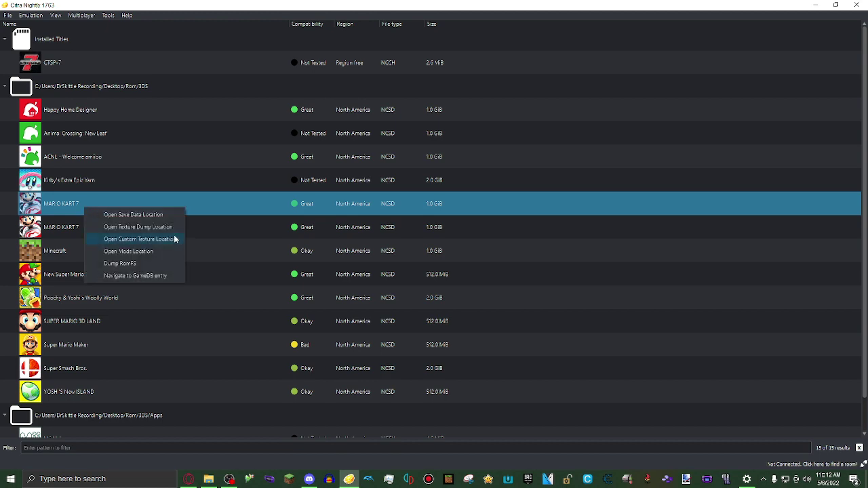
click(141, 217)
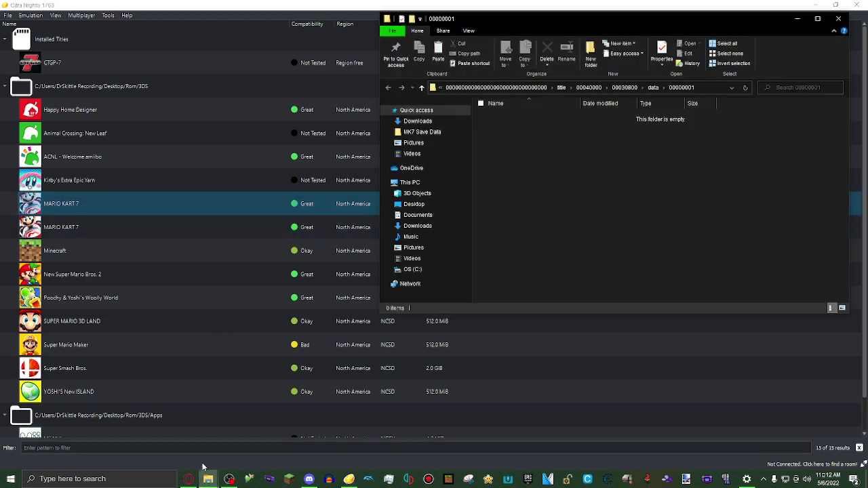
mouse_move(211, 479)
click(170, 438)
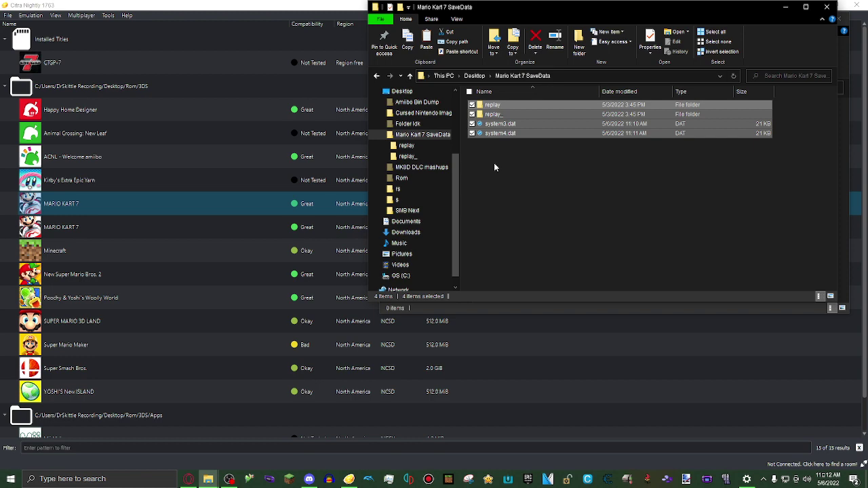
drag(553, 15, 229, 102)
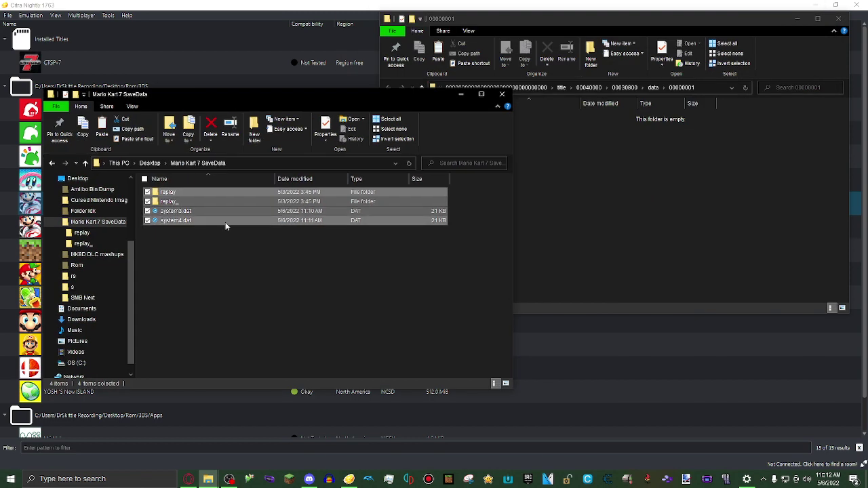
drag(178, 217, 612, 170)
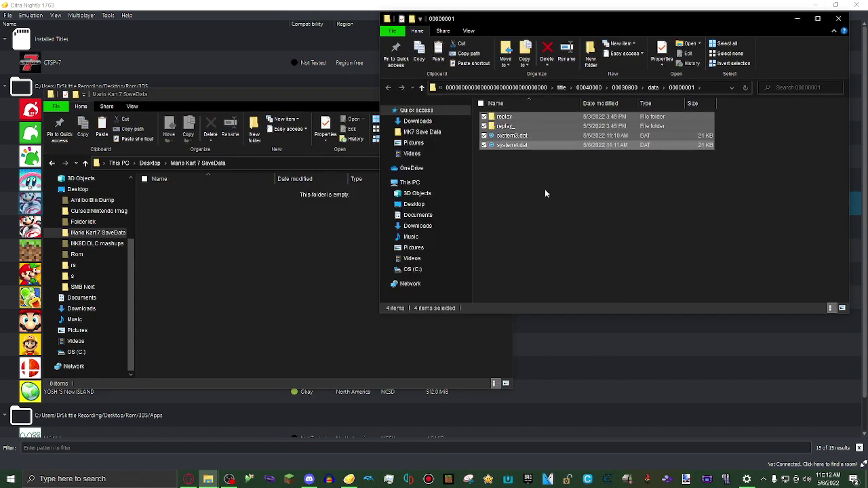
Confirm the SaveData folder is empty and relaunch MARIO KART 7 in Citra.
click(252, 279)
click(261, 10)
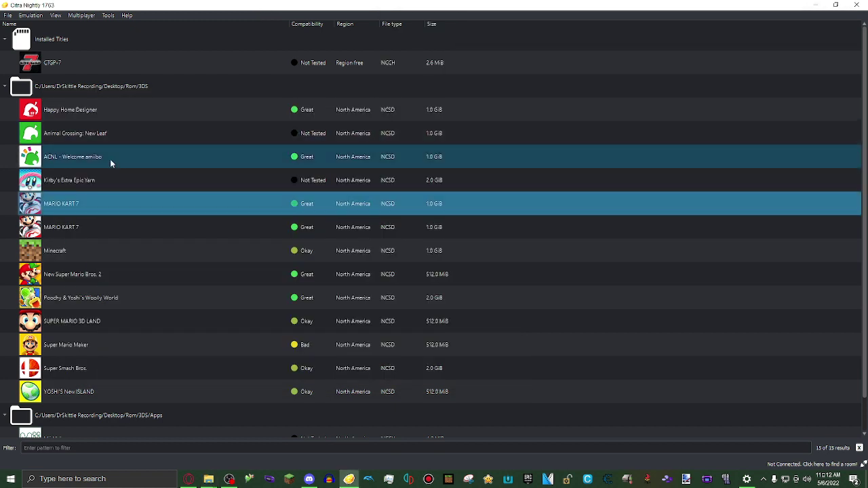
double_click(94, 204)
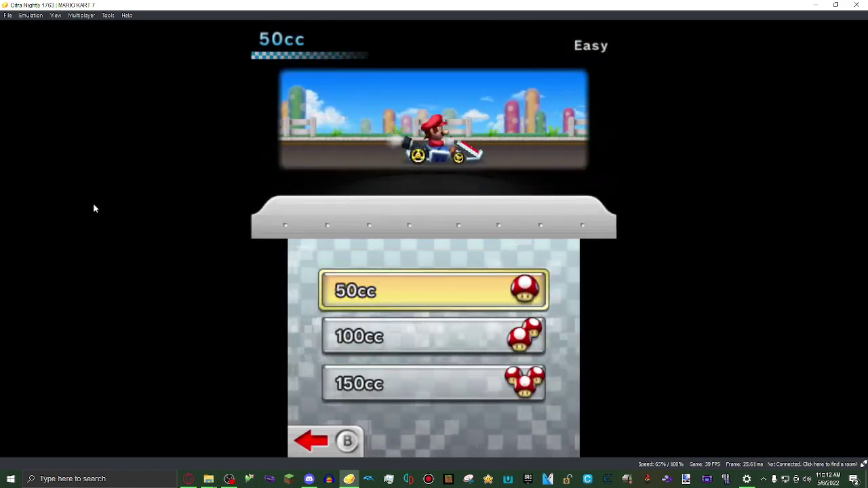
Confirm 50cc, browse Toad, Rosalina, Wiggler, Metal Mario and Koopa Troopa, then pick Yoshi.
key(a)
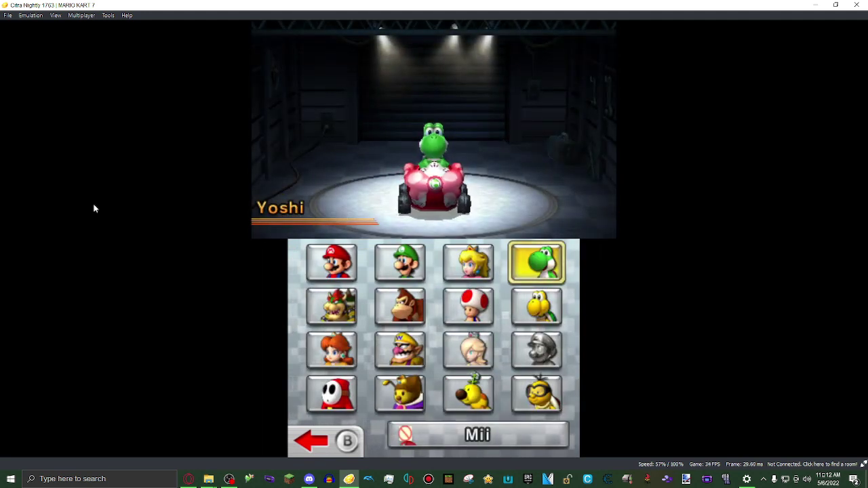
key(Down)
key(Left)
key(Down)
key(Down)
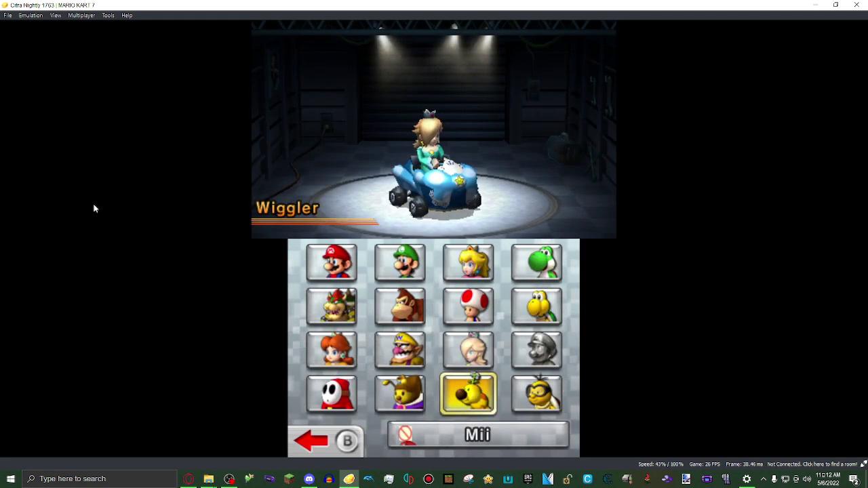
key(Up)
key(Right)
key(Up)
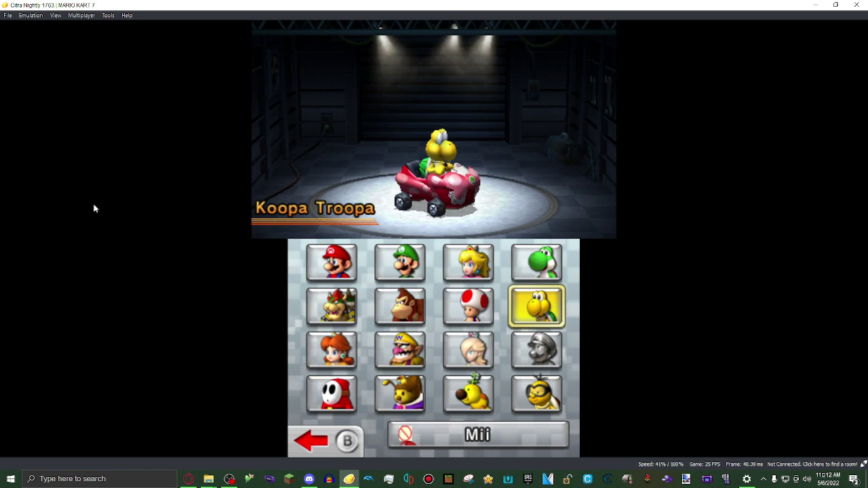
key(Up)
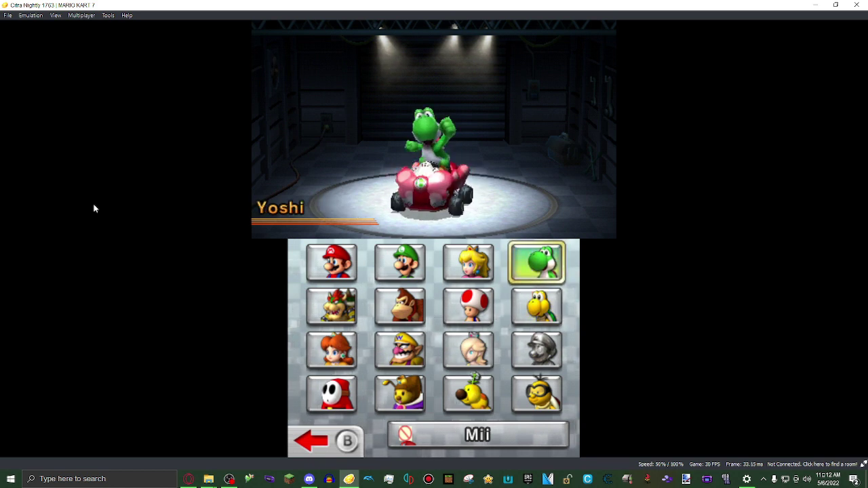
key(a)
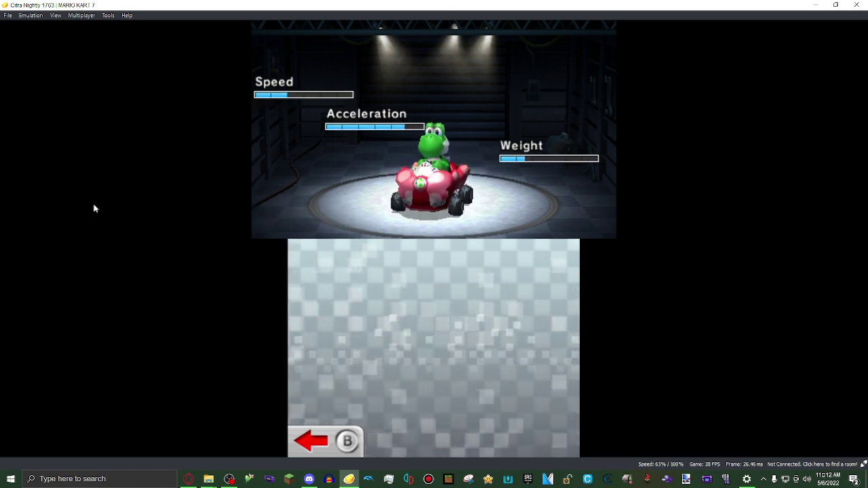
Build Yoshi's kart with the Gold Standard body, Gold Tires and Gold Glider, and confirm it.
key(Up)
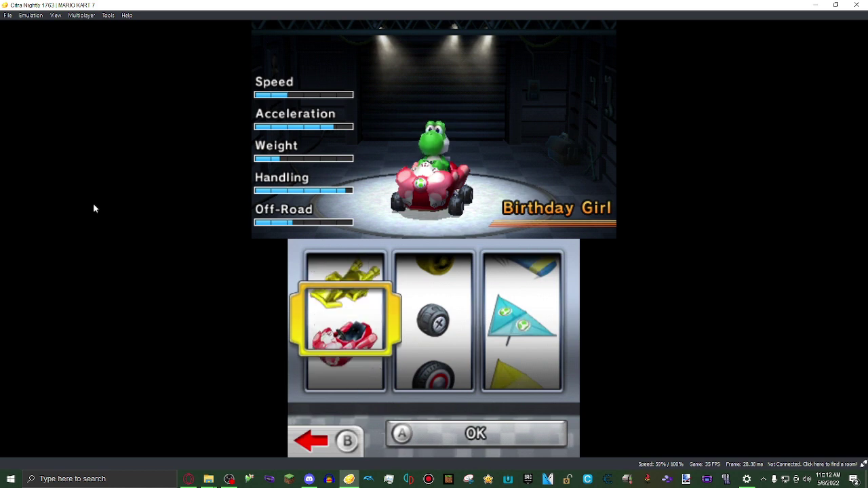
key(Up)
key(Up)
key(Up)
key(Up)
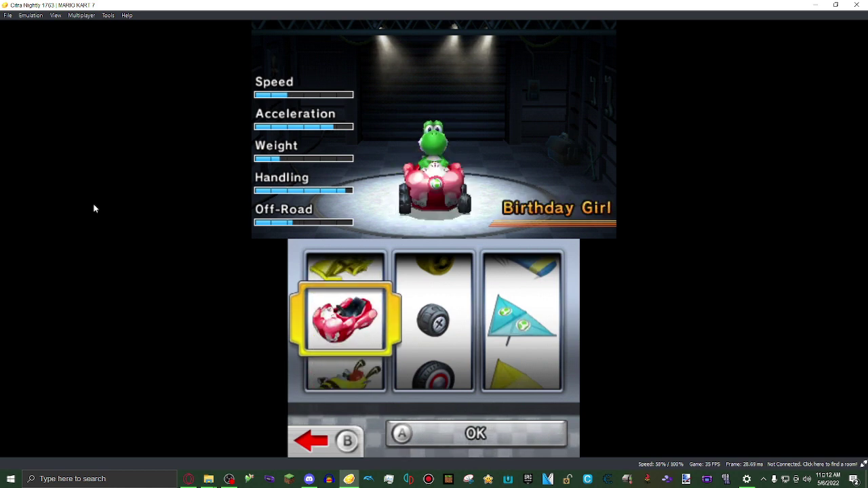
key(Down)
key(Down)
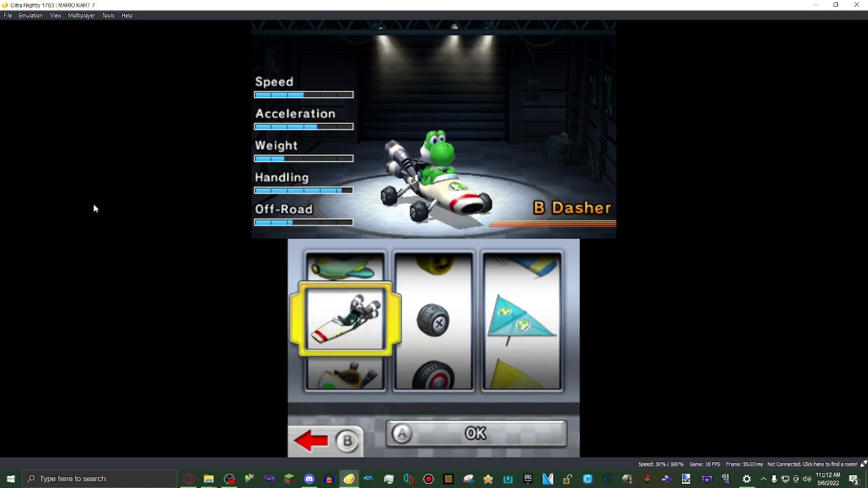
key(Up)
key(Up)
key(Up)
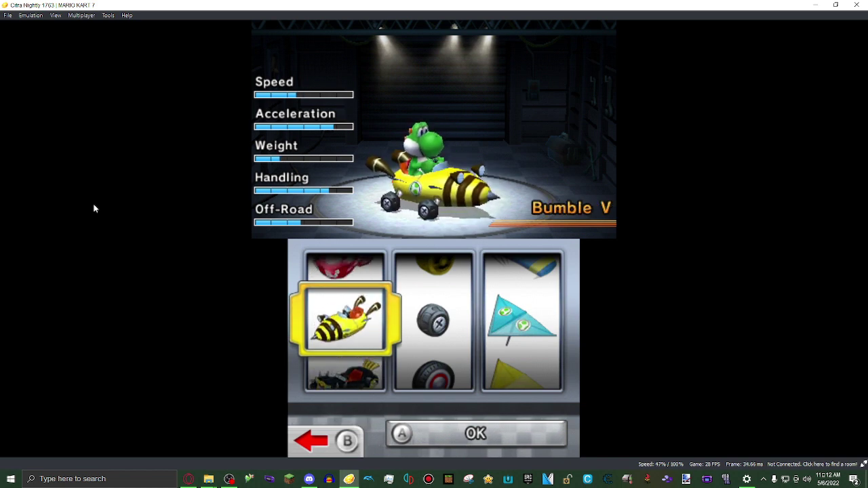
key(Up)
key(Up)
key(Right)
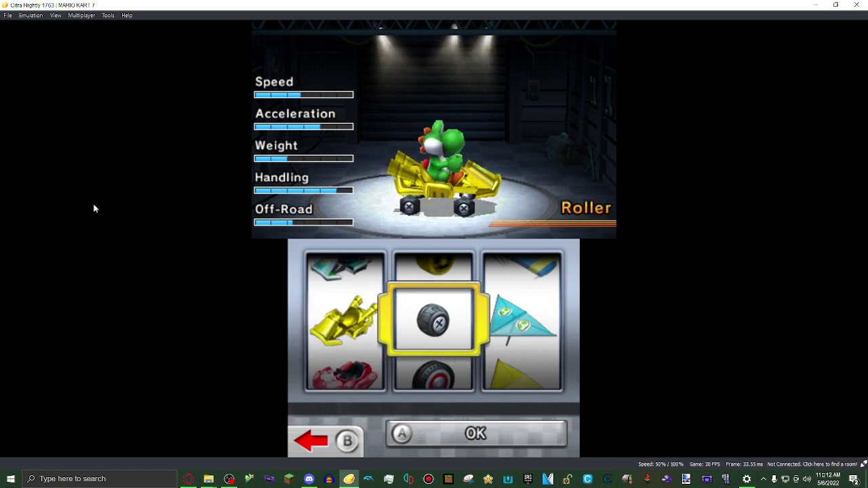
key(Up)
key(Right)
key(Up)
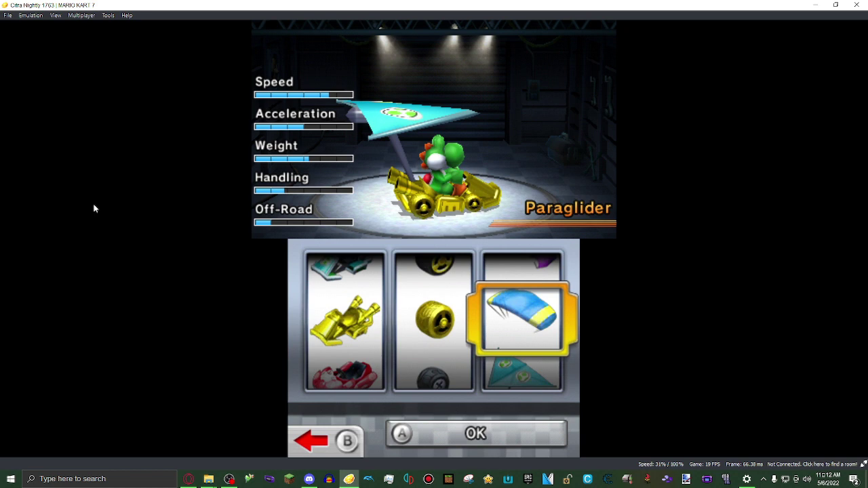
key(Up)
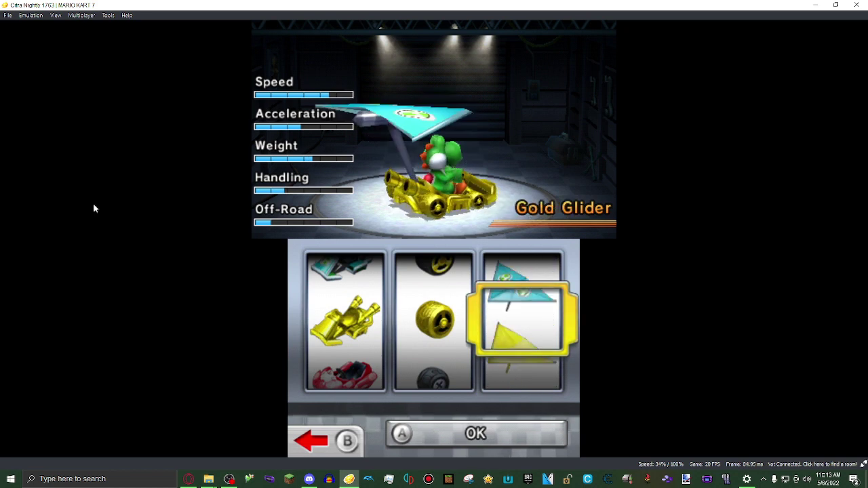
key(a)
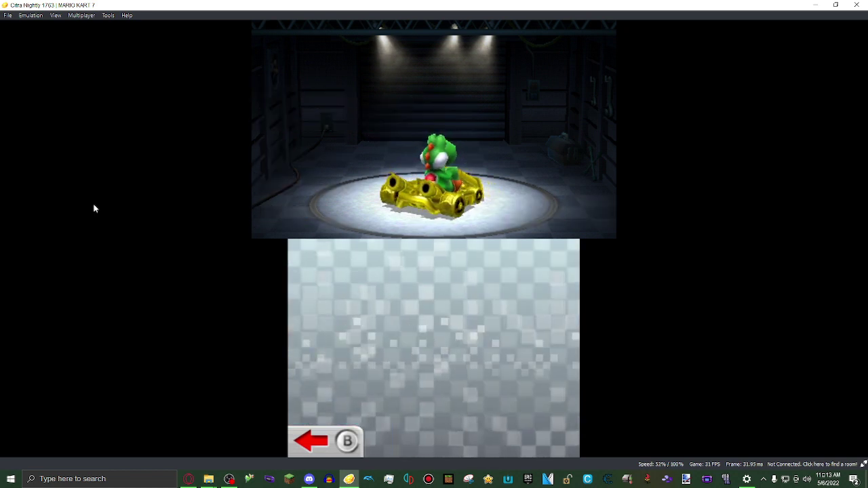
Browse the Flower, Lightning, Leaf, Banana, Shell and Mushroom Cups, then select the Star Cup.
key(Right)
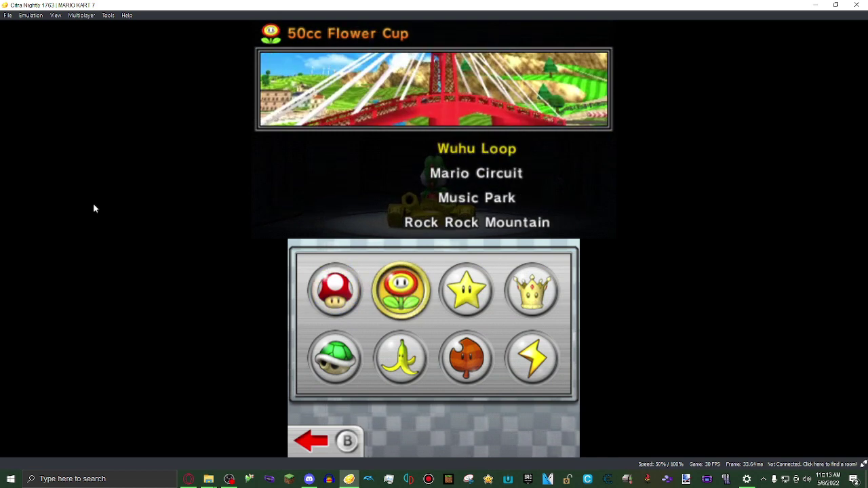
key(Right)
key(Right)
key(Down)
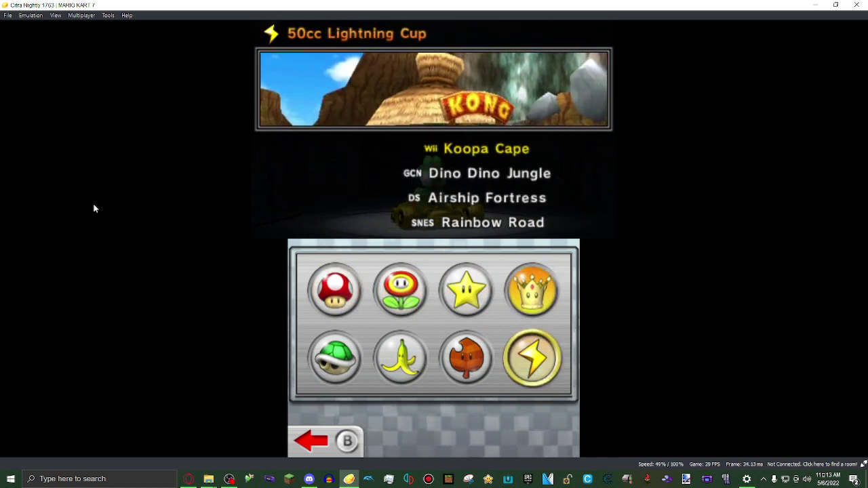
key(Left)
key(Left)
key(Left)
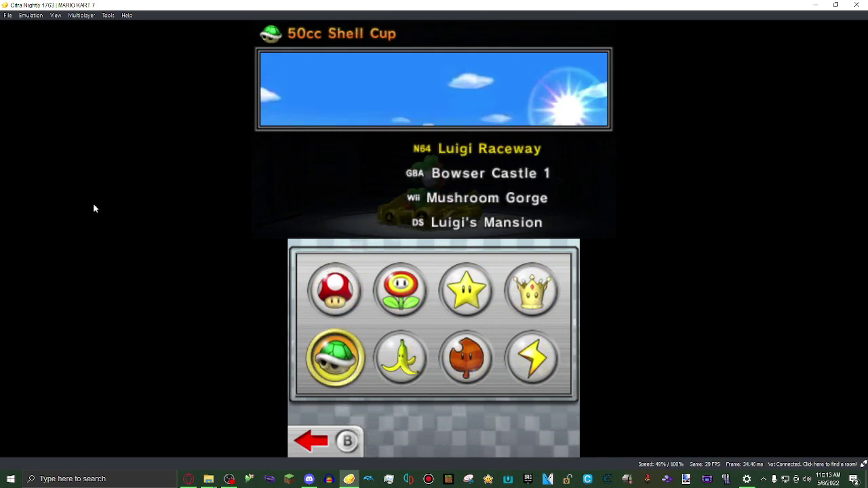
key(Up)
key(Right)
key(Right)
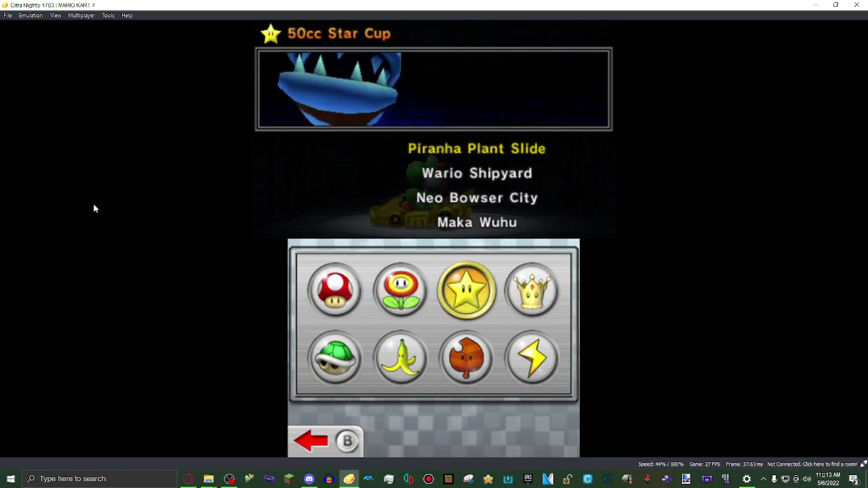
key(a)
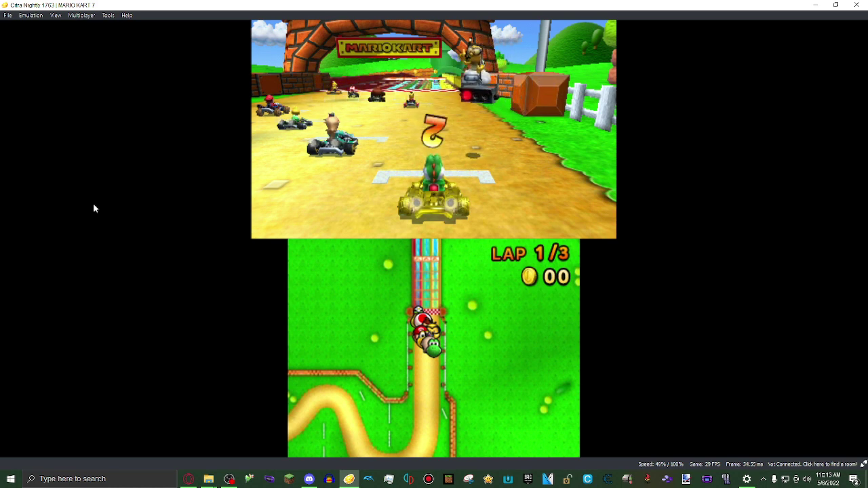
Rev the engine during the starting countdown for lap 1/3.
key(a)
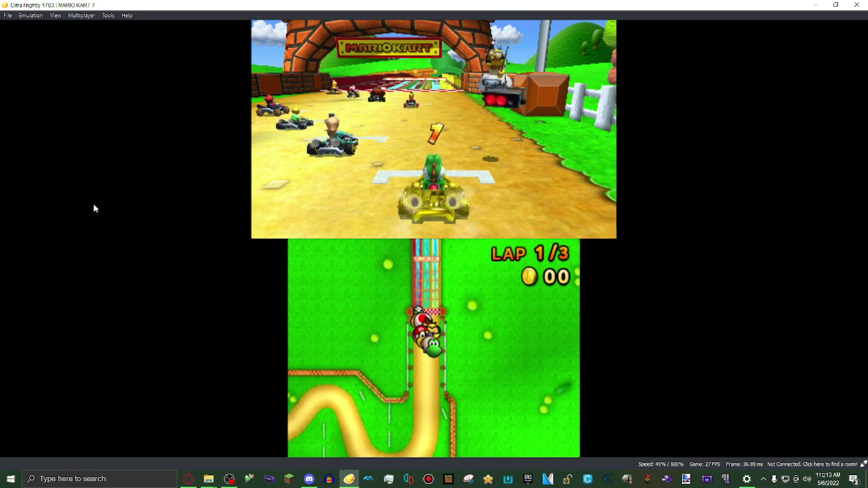